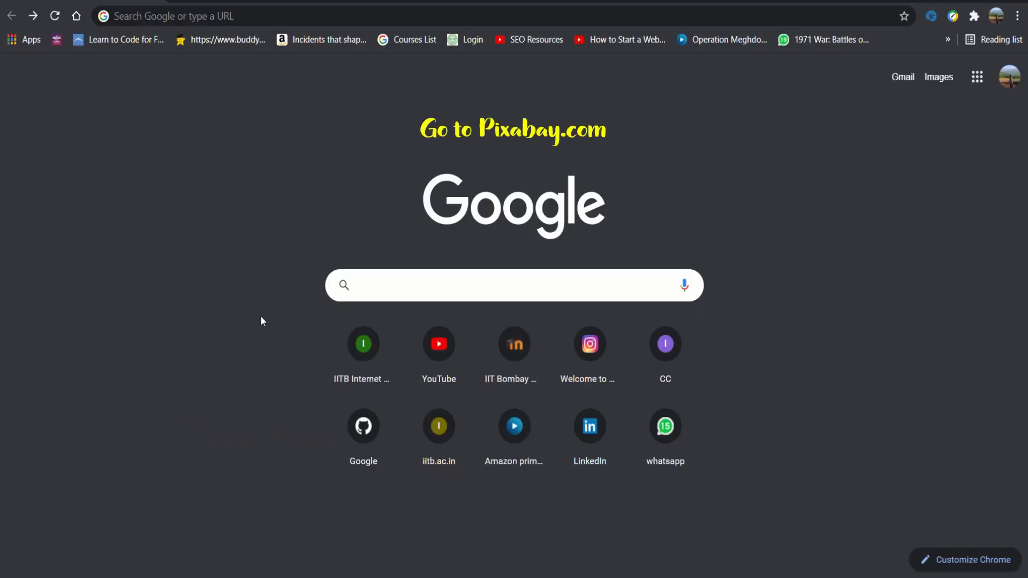
# Step: Go to pixabay.com in Chrome
pyautogui.write('p')
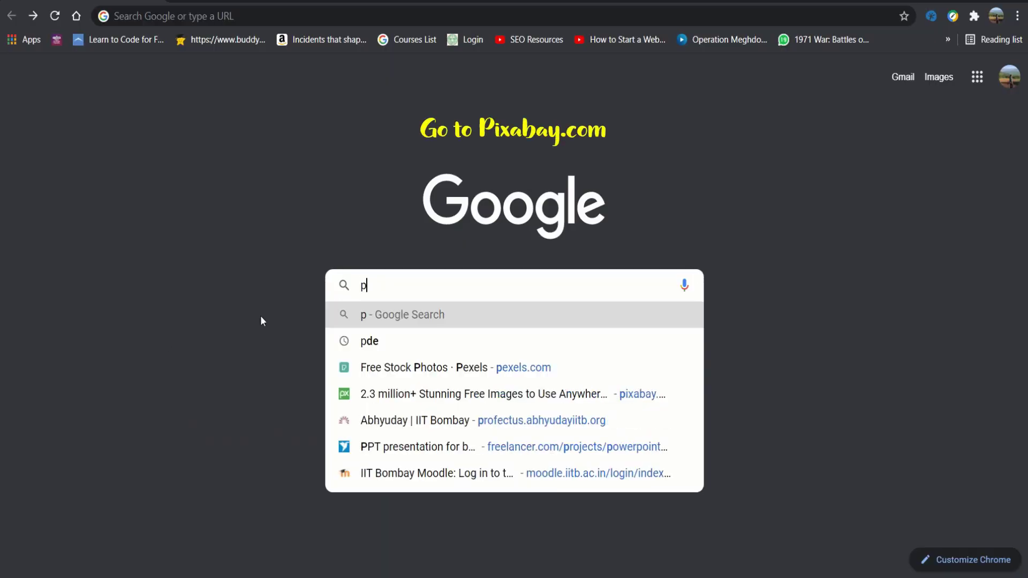
pyautogui.write('ixaba')
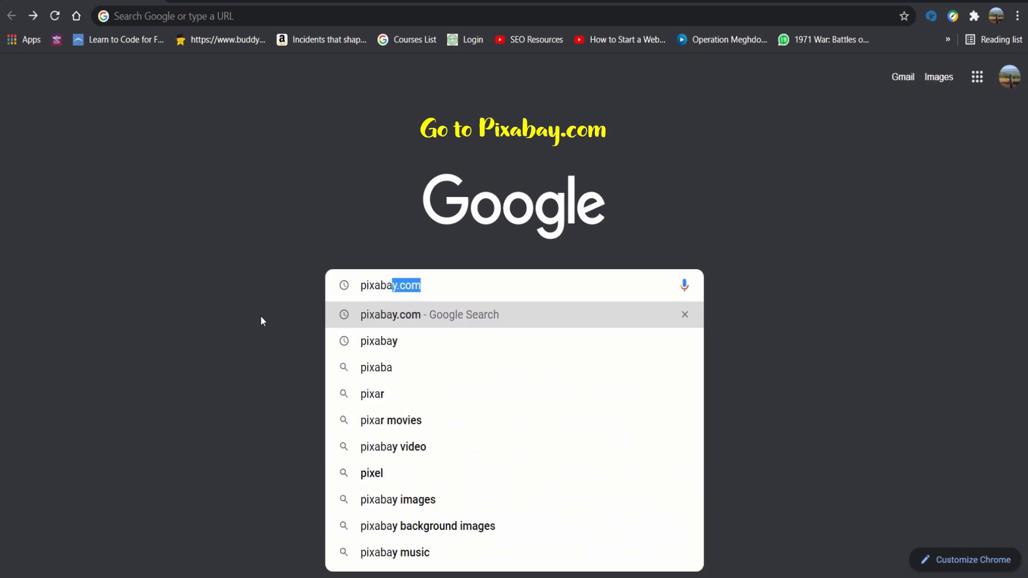
pyautogui.write('y.com')
pyautogui.press('Return')
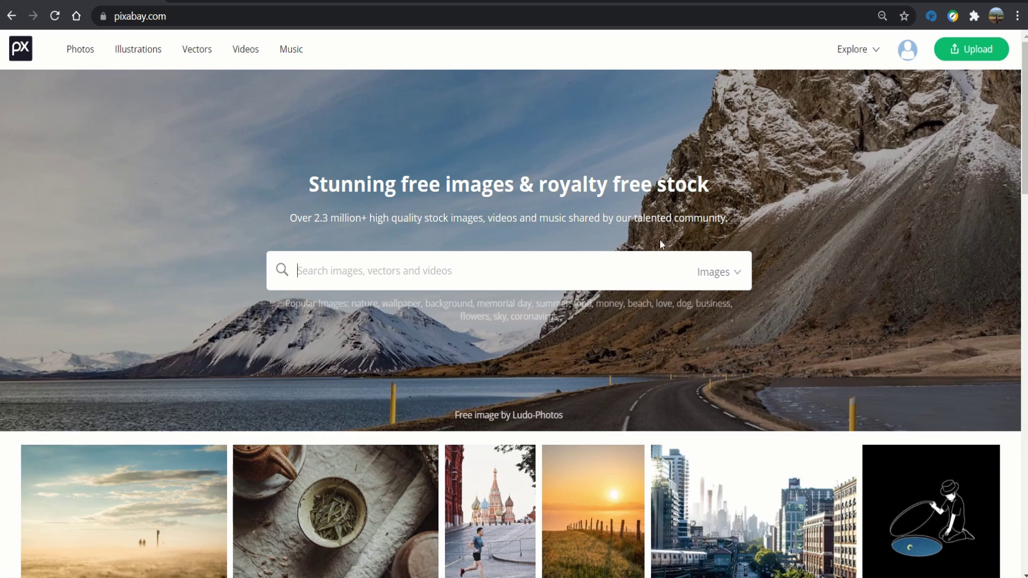
# Step: Search Pixabay videos for 'overlay'
pyautogui.click(741, 272)
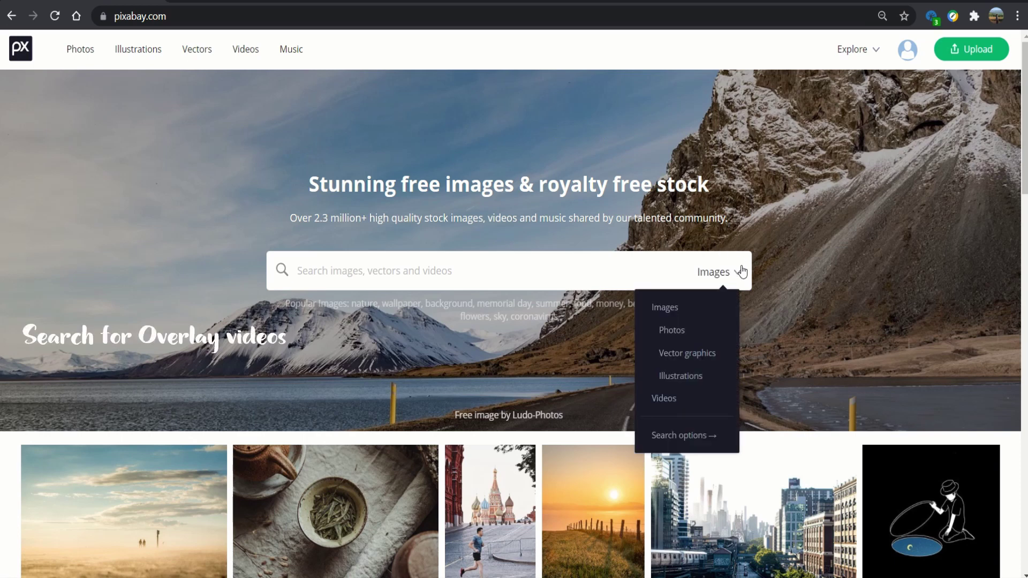
pyautogui.click(692, 399)
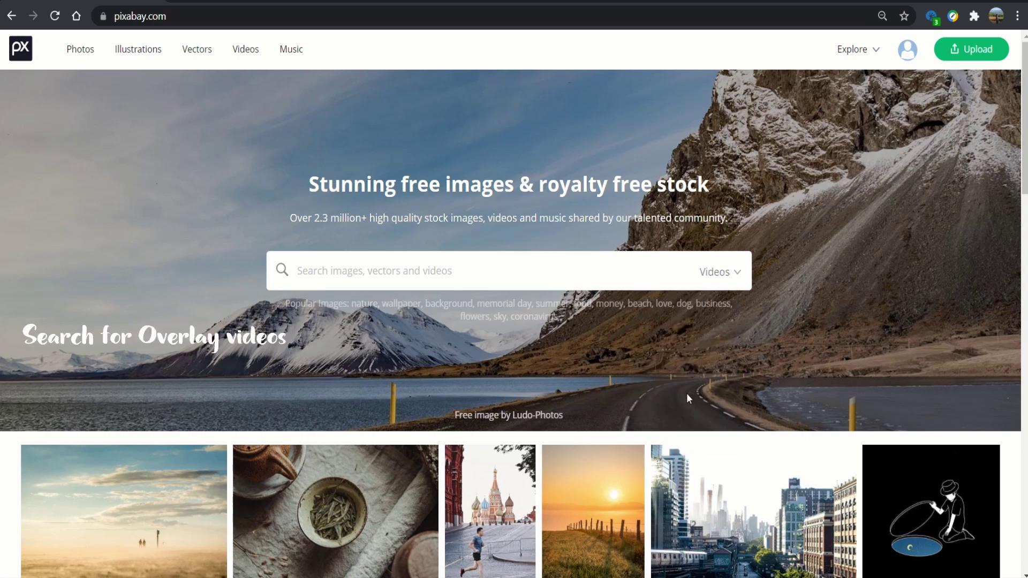
pyautogui.write('overlay')
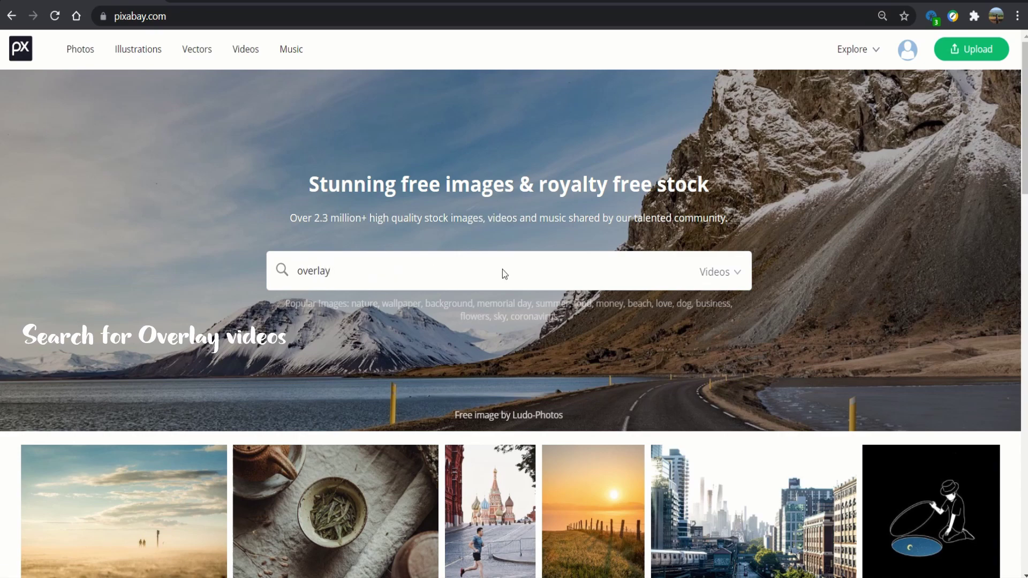
pyautogui.press('Return')
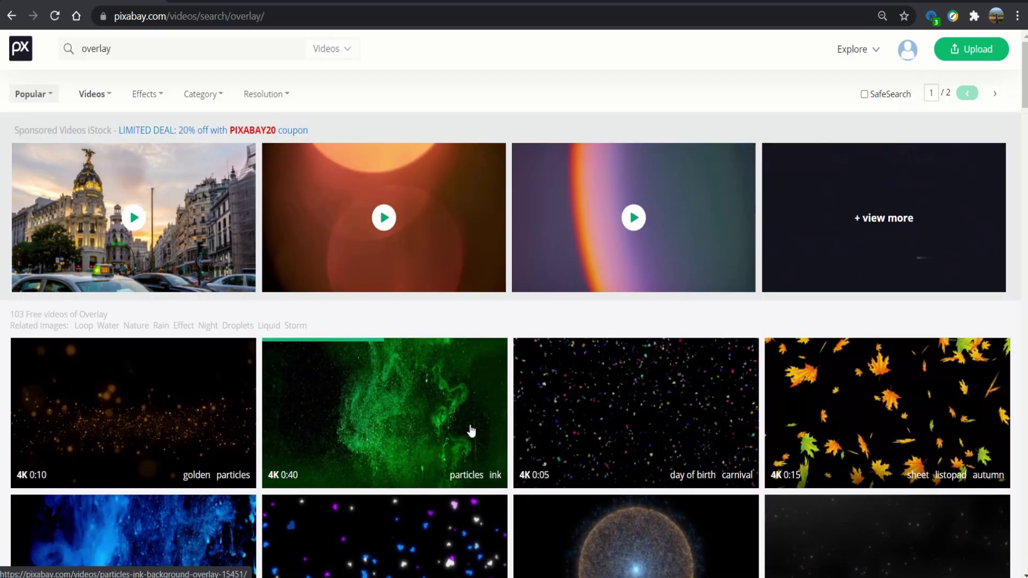
pyautogui.moveTo(401, 273)
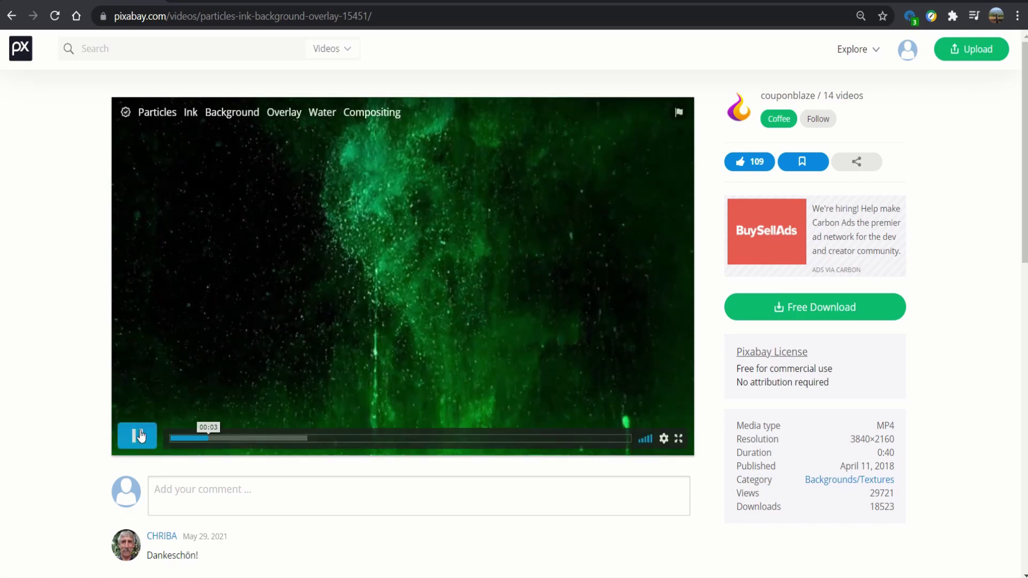
# Step: Pause the particles ink video preview and download it for free
pyautogui.click(138, 436)
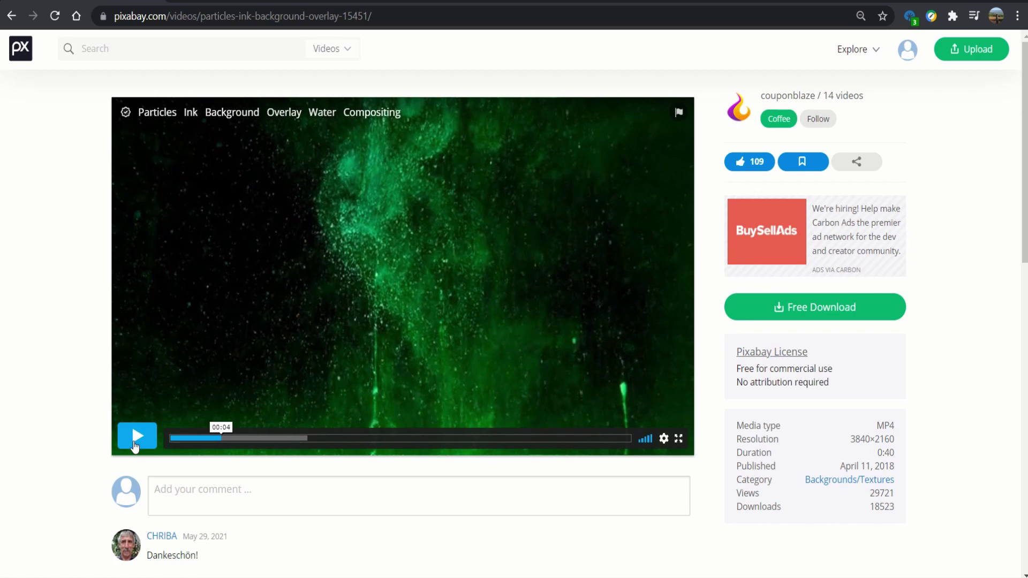
pyautogui.click(763, 299)
pyautogui.click(777, 425)
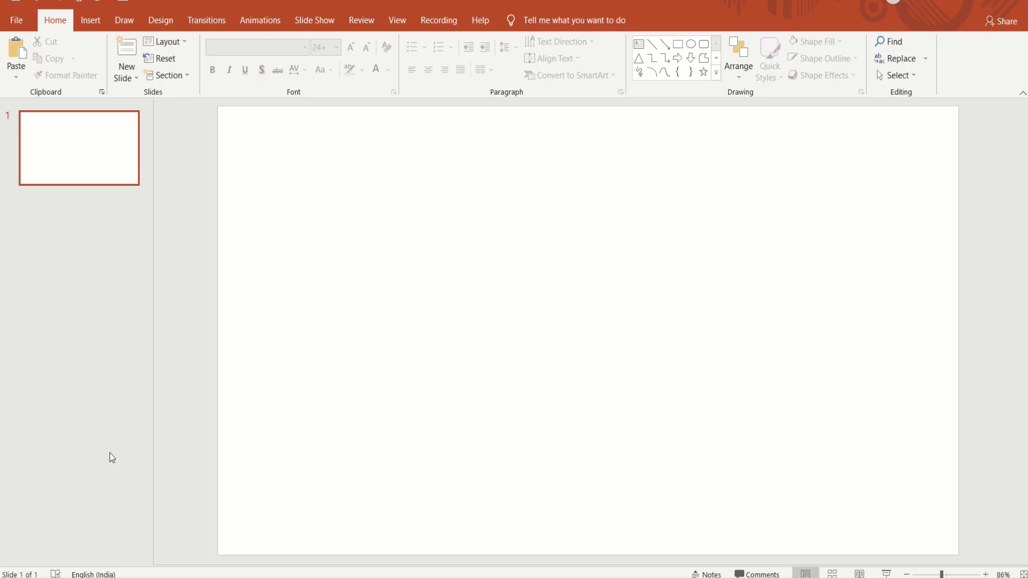
# Step: Insert the boy-6266437 photo from this device onto the slide
pyautogui.click(78, 20)
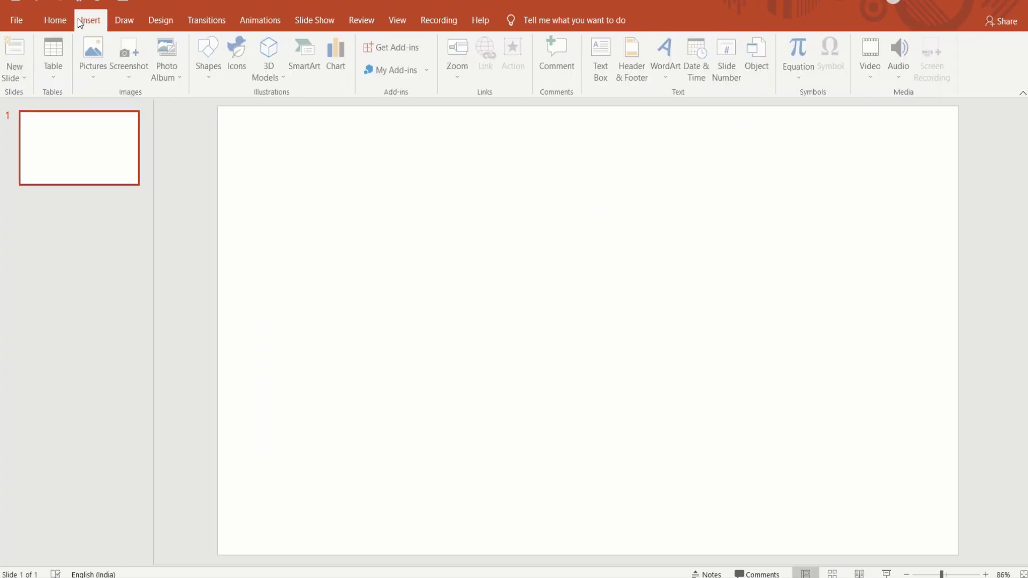
pyautogui.click(89, 66)
pyautogui.click(106, 114)
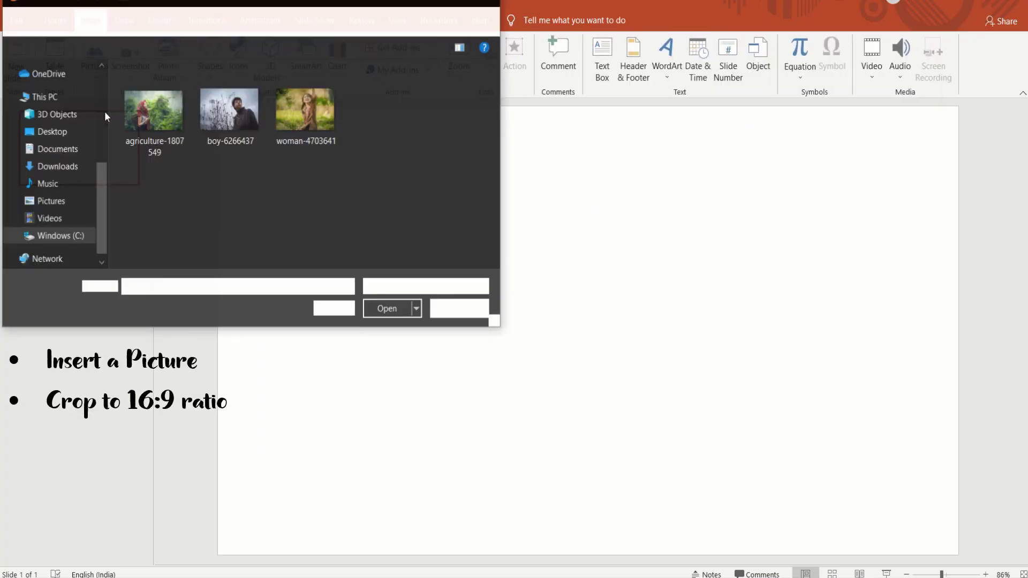
pyautogui.click(232, 121)
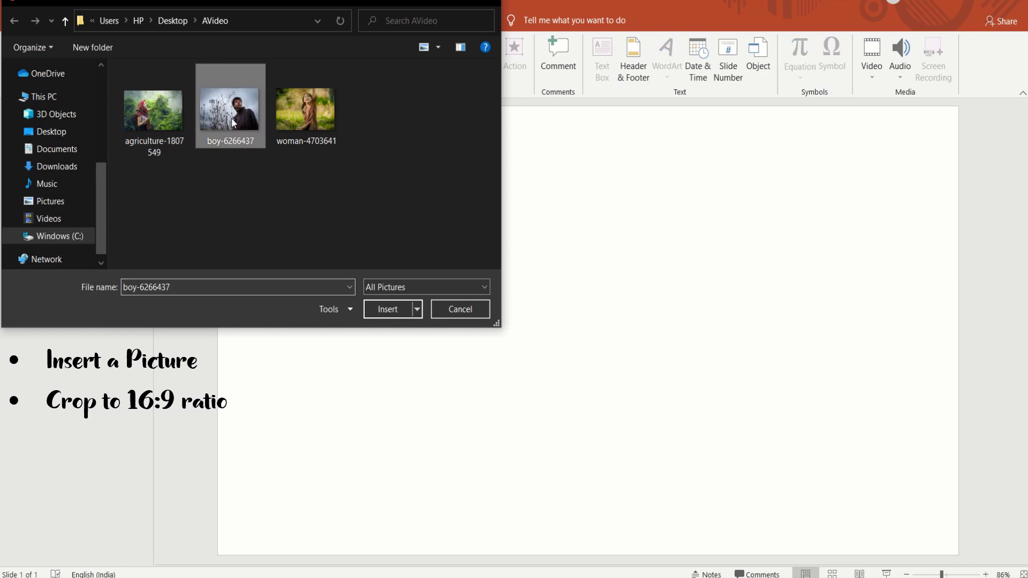
pyautogui.click(390, 304)
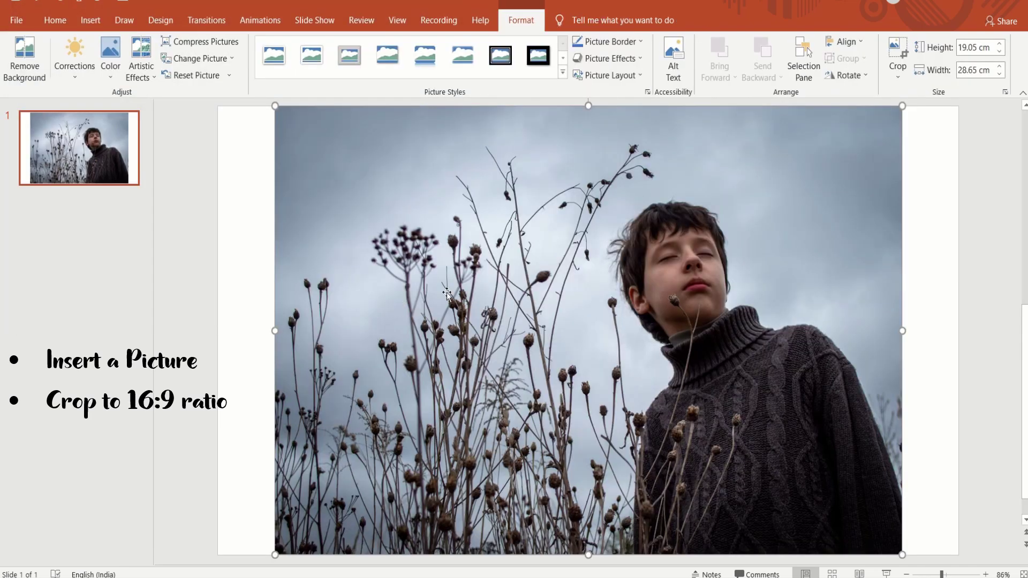
# Step: Crop the boy photo to a 16:9 aspect ratio
pyautogui.click(897, 73)
pyautogui.moveTo(928, 128)
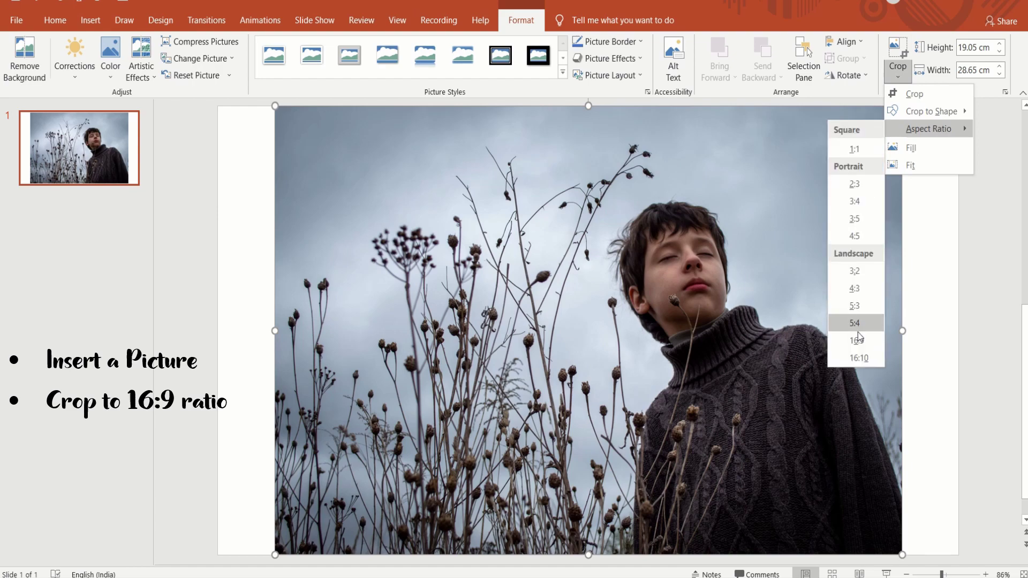
pyautogui.click(856, 339)
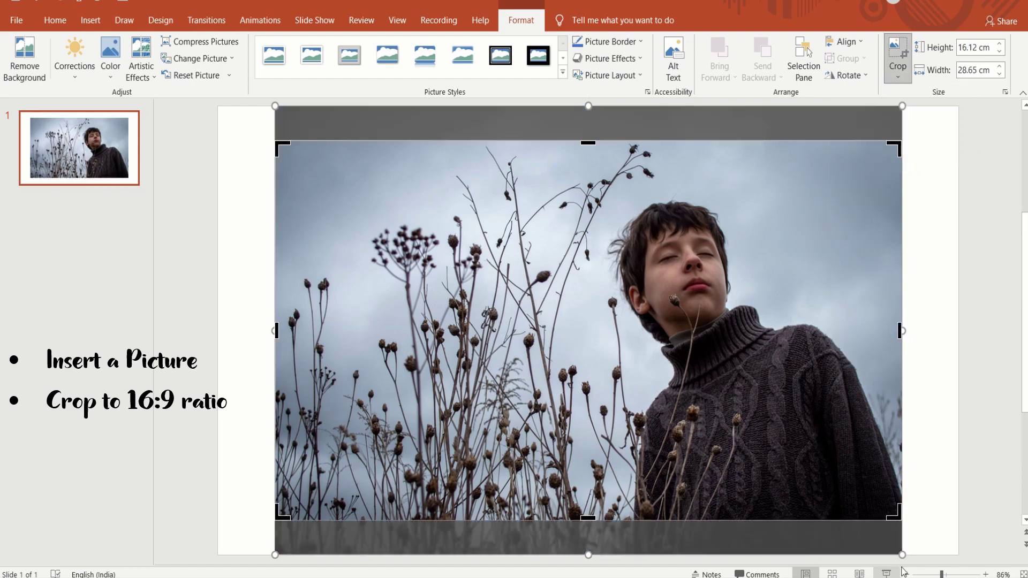
pyautogui.moveTo(901, 555); pyautogui.dragTo(958, 563)
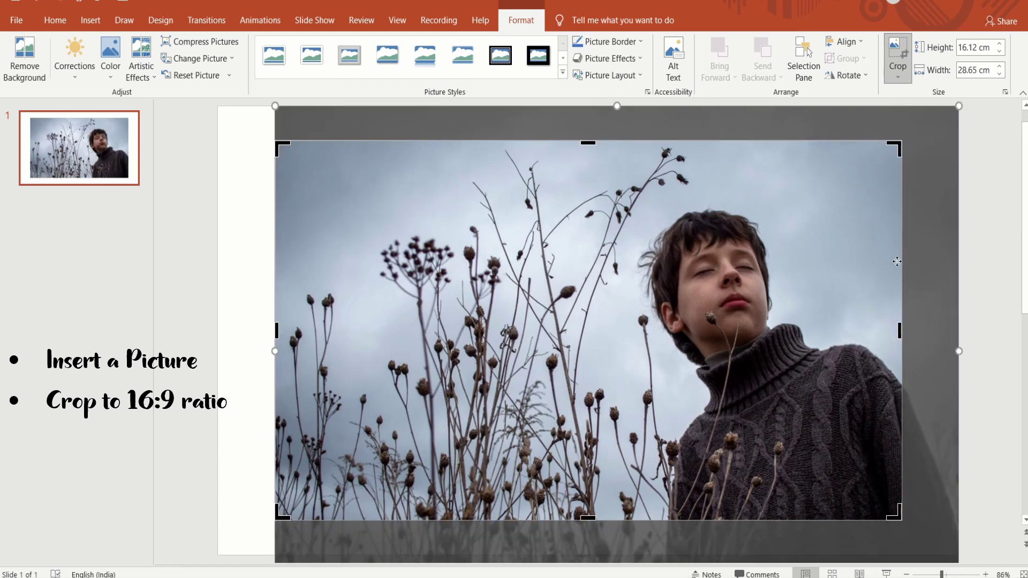
pyautogui.click(897, 56)
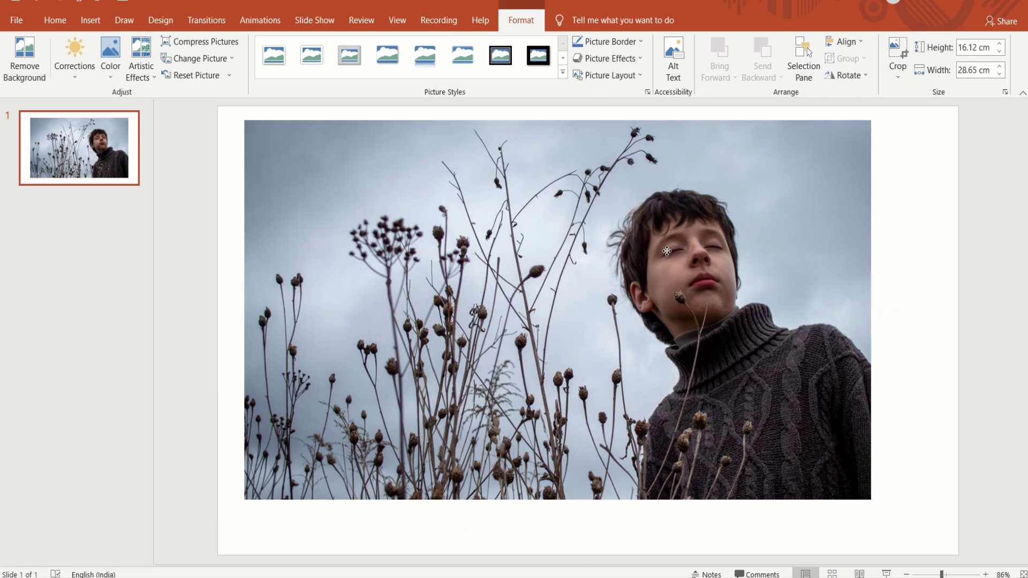
# Step: Stretch the photo to fill the whole slide and flip it horizontally
pyautogui.moveTo(706, 277); pyautogui.dragTo(648, 245)
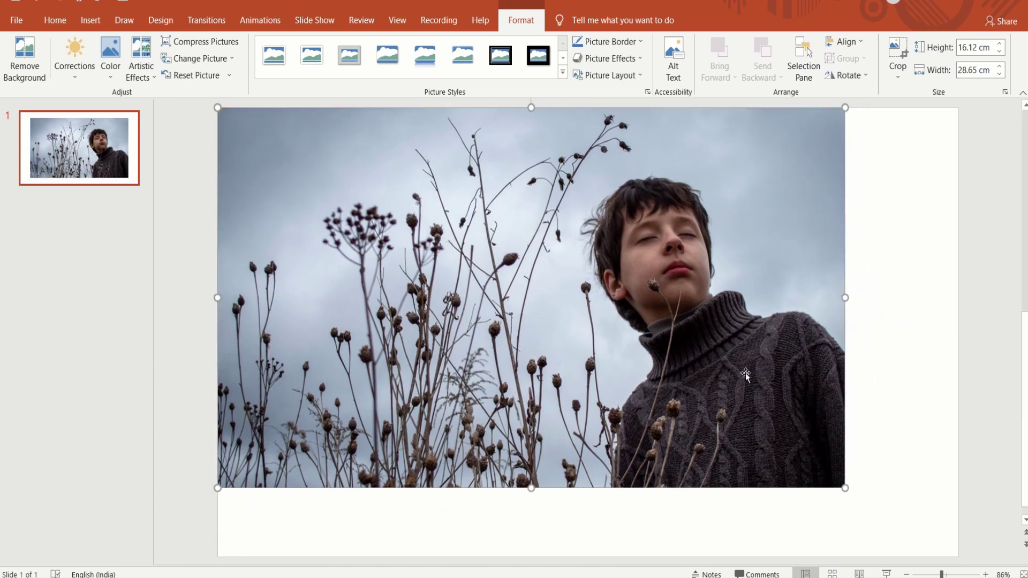
pyautogui.moveTo(844, 488); pyautogui.dragTo(958, 554)
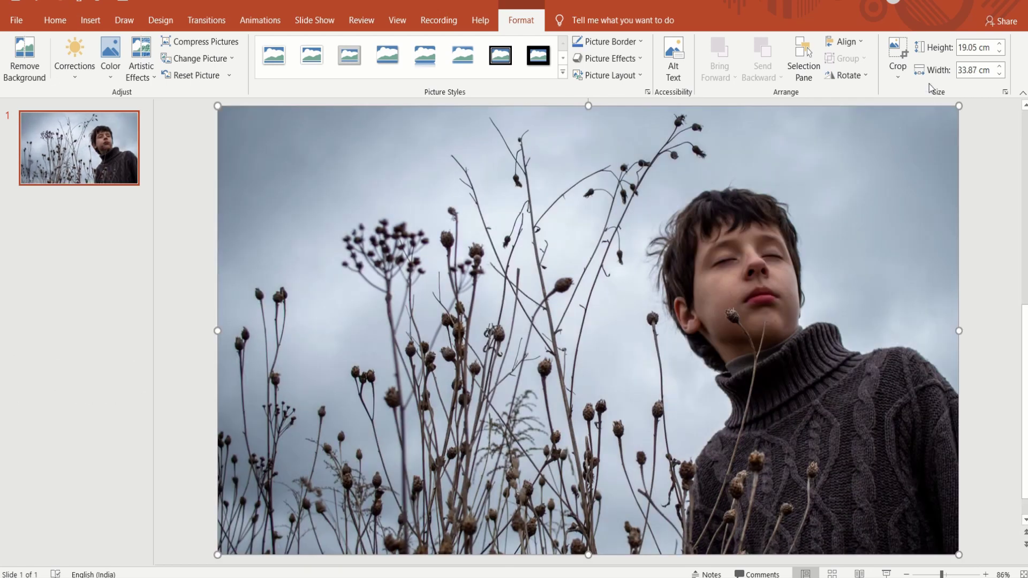
pyautogui.click(859, 78)
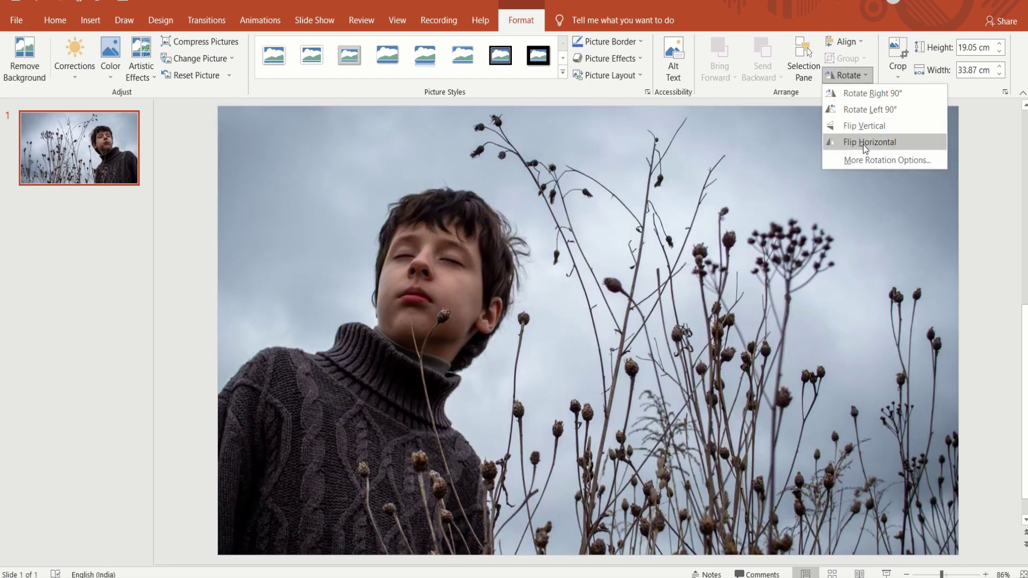
pyautogui.click(863, 145)
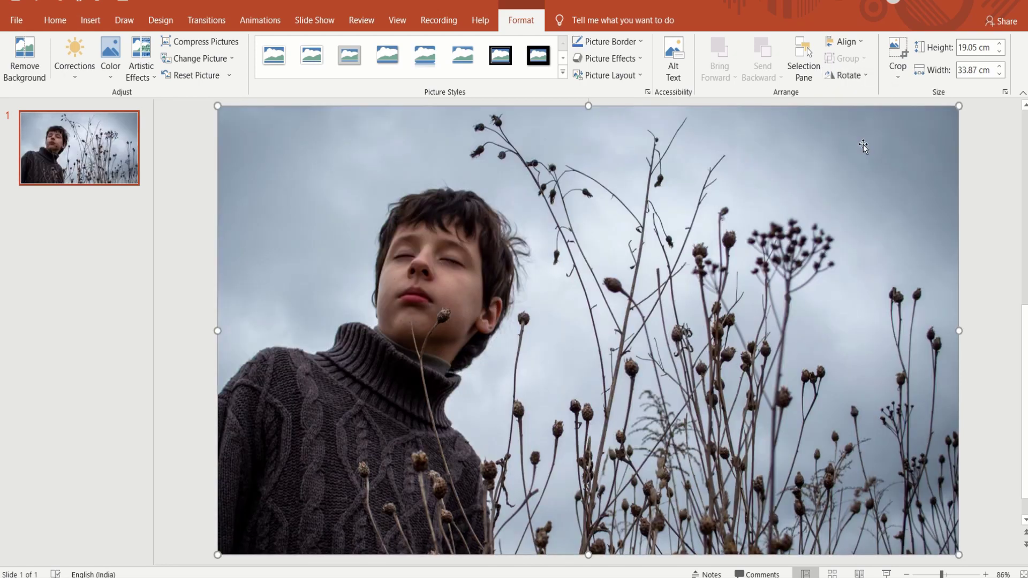
# Step: Insert the Particles - 15451 video from this device onto the slide
pyautogui.click(94, 19)
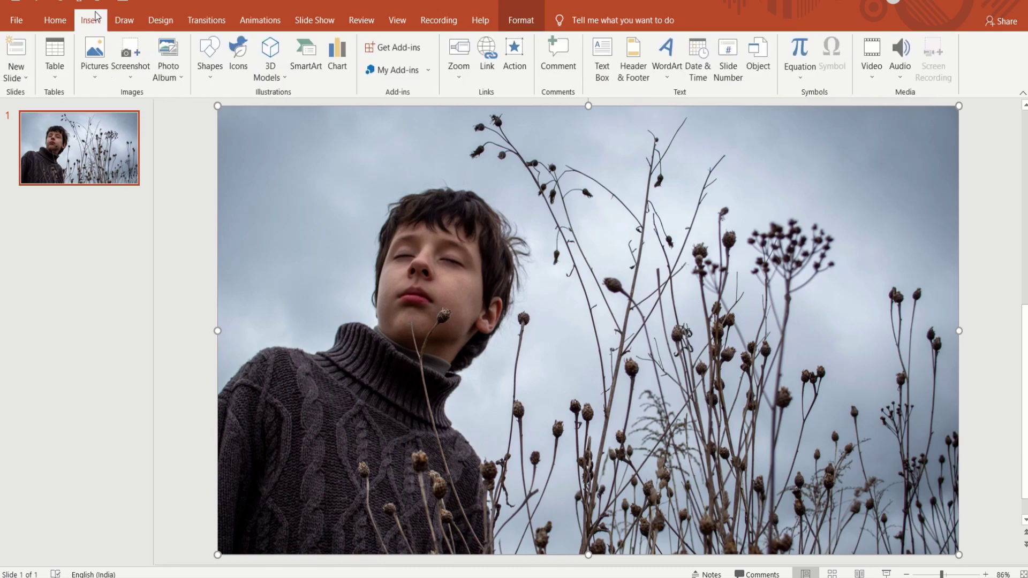
pyautogui.click(870, 78)
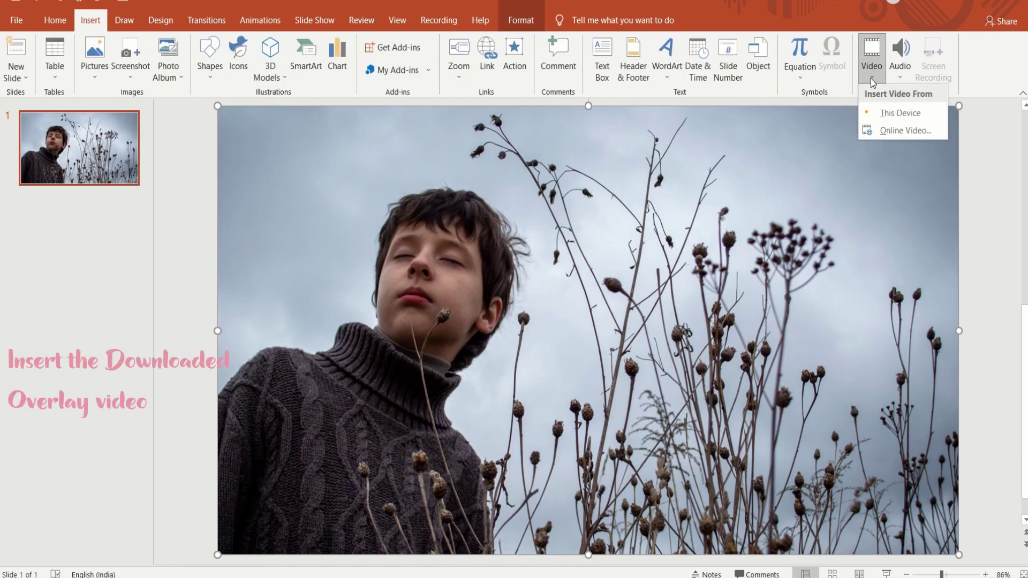
pyautogui.click(878, 104)
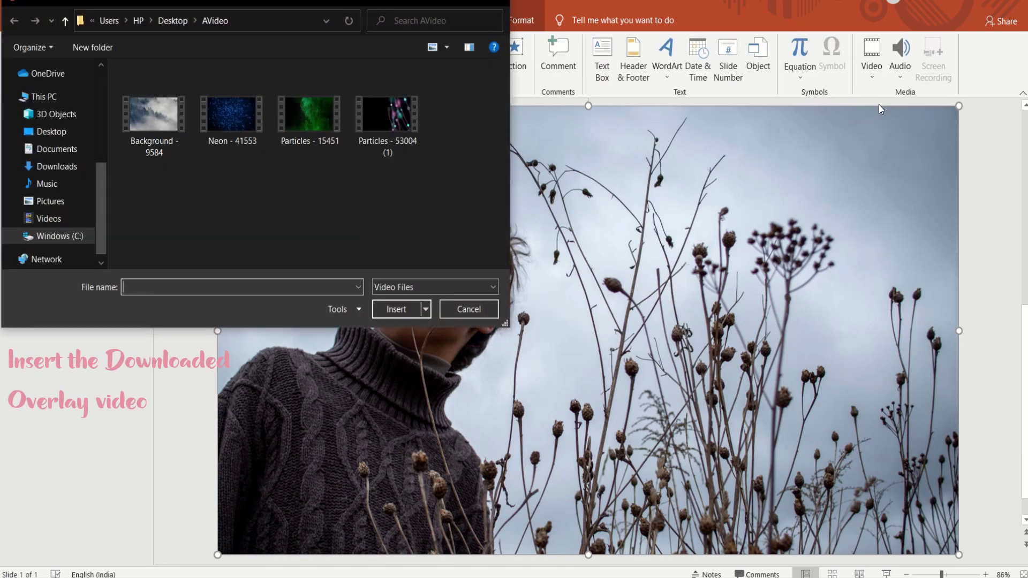
pyautogui.click(303, 119)
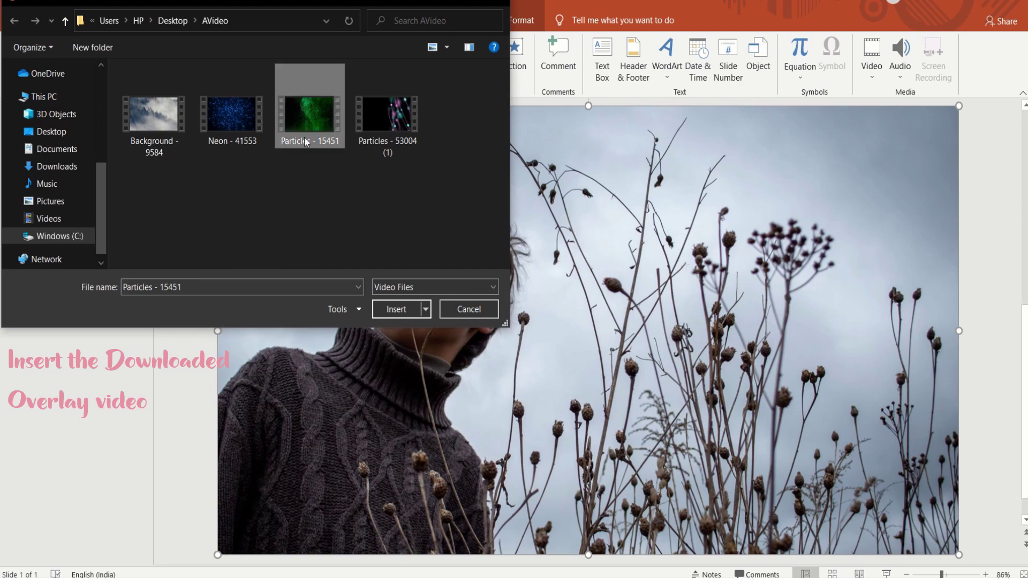
pyautogui.click(397, 309)
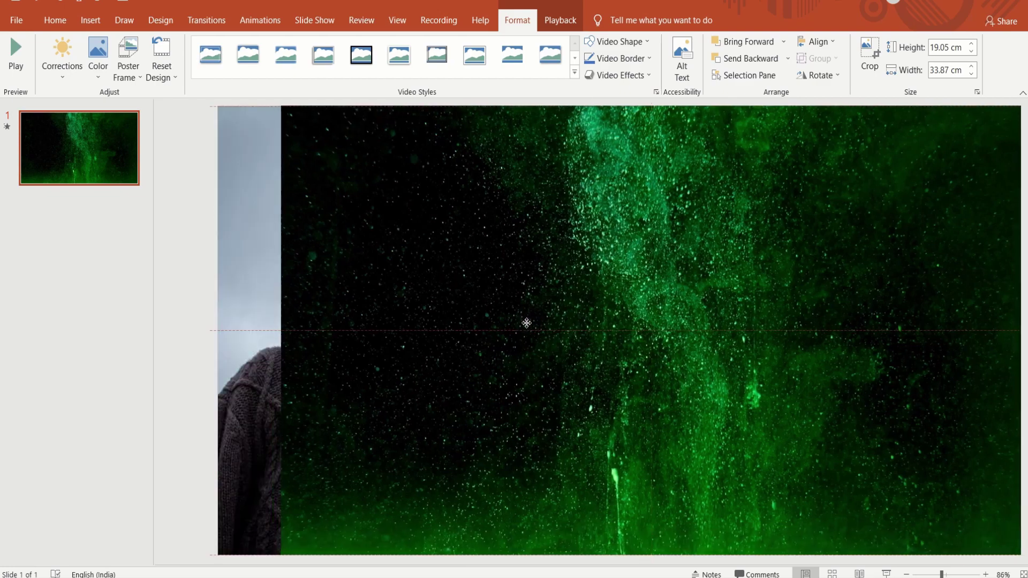
# Step: Shift the video right to reveal the photo, then play and pause it
pyautogui.moveTo(478, 324); pyautogui.dragTo(531, 322)
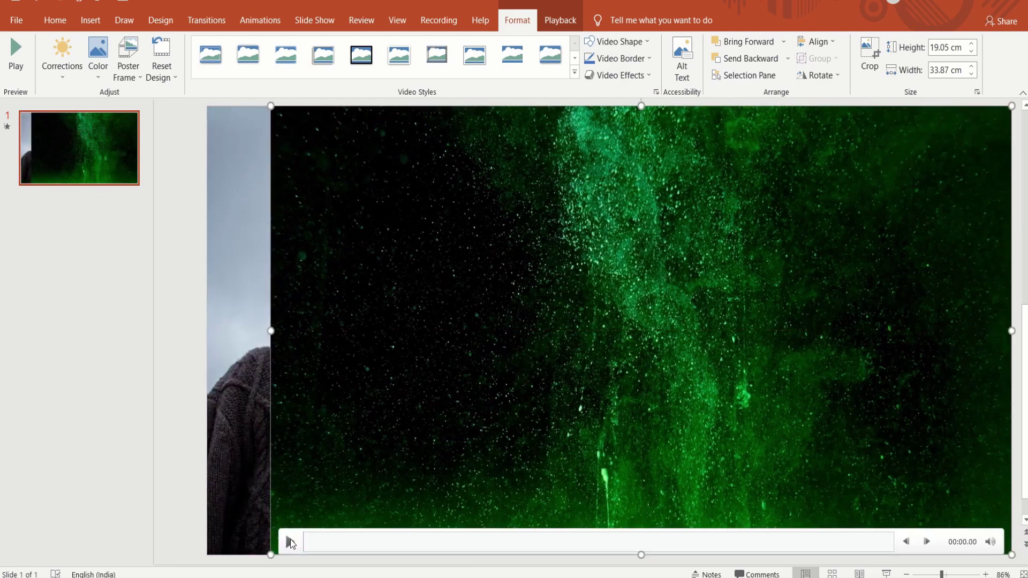
pyautogui.click(290, 540)
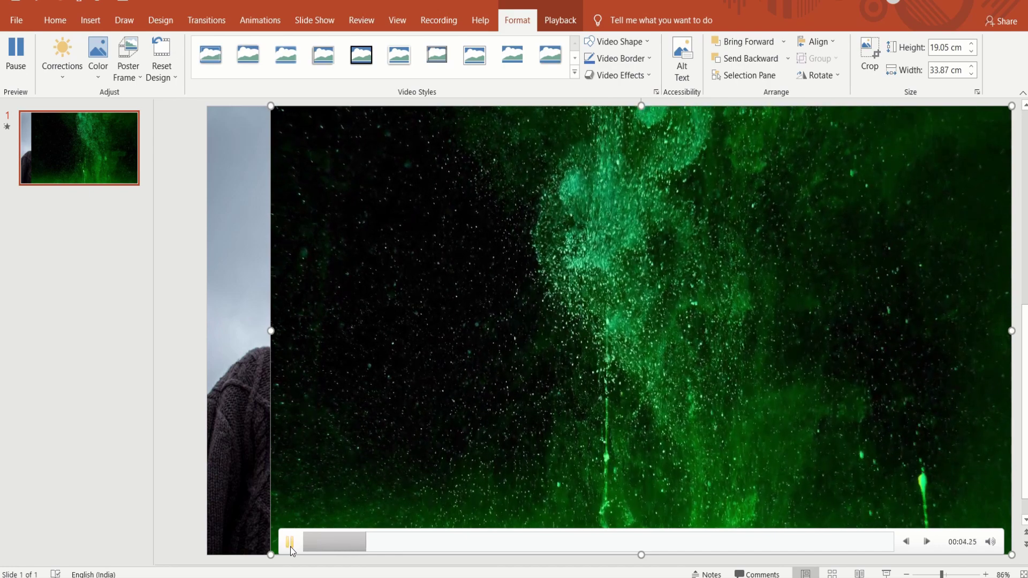
pyautogui.click(290, 543)
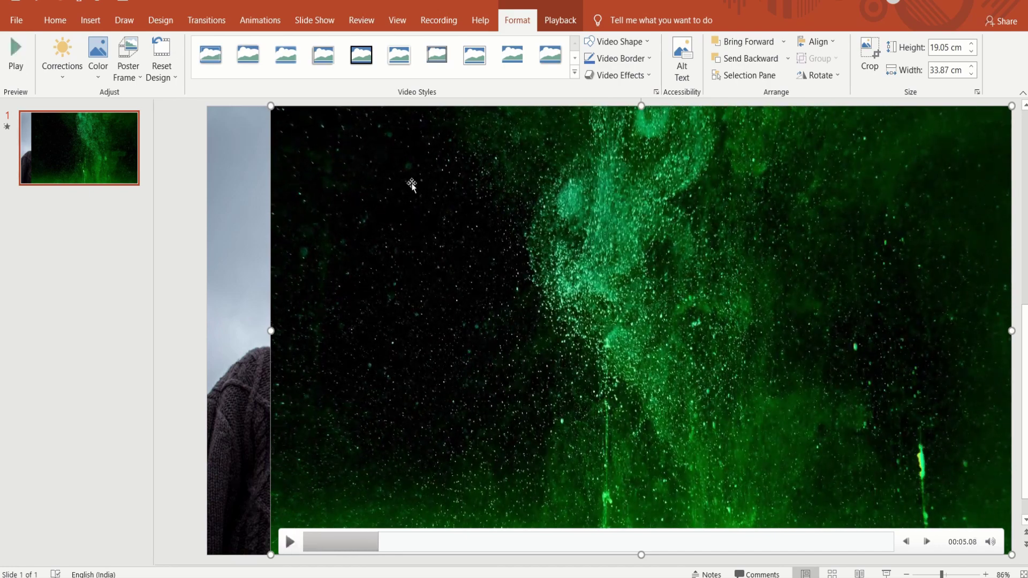
pyautogui.click(98, 75)
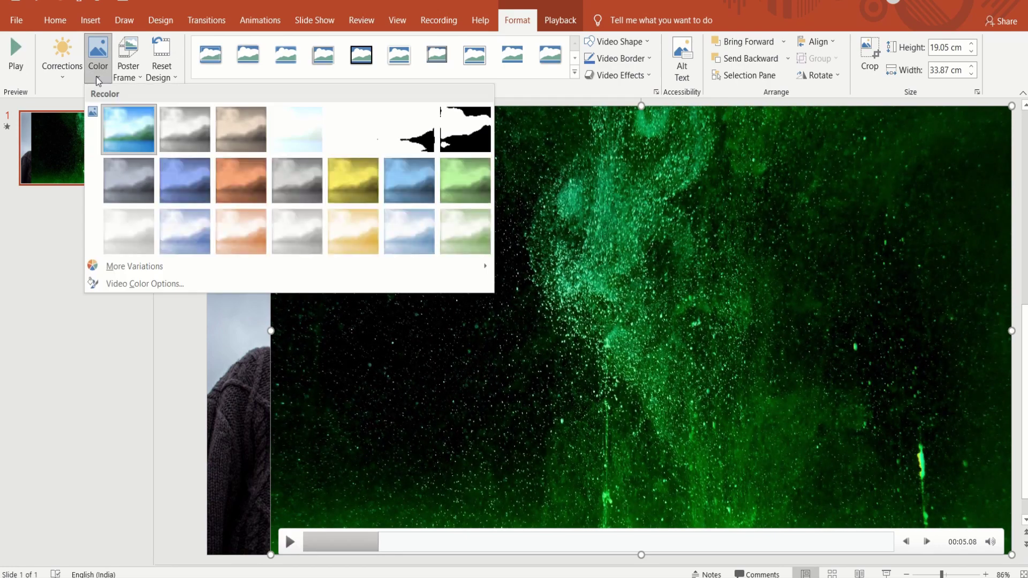
pyautogui.moveTo(133, 266)
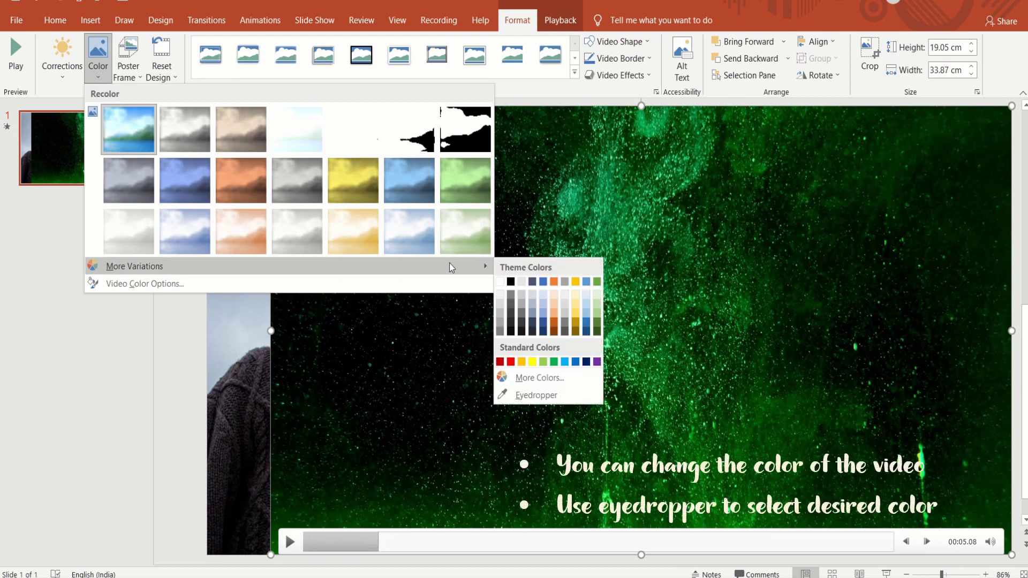
# Step: Recolour the video with the sweater's grey via eyedropper, then move it back over the slide
pyautogui.click(535, 395)
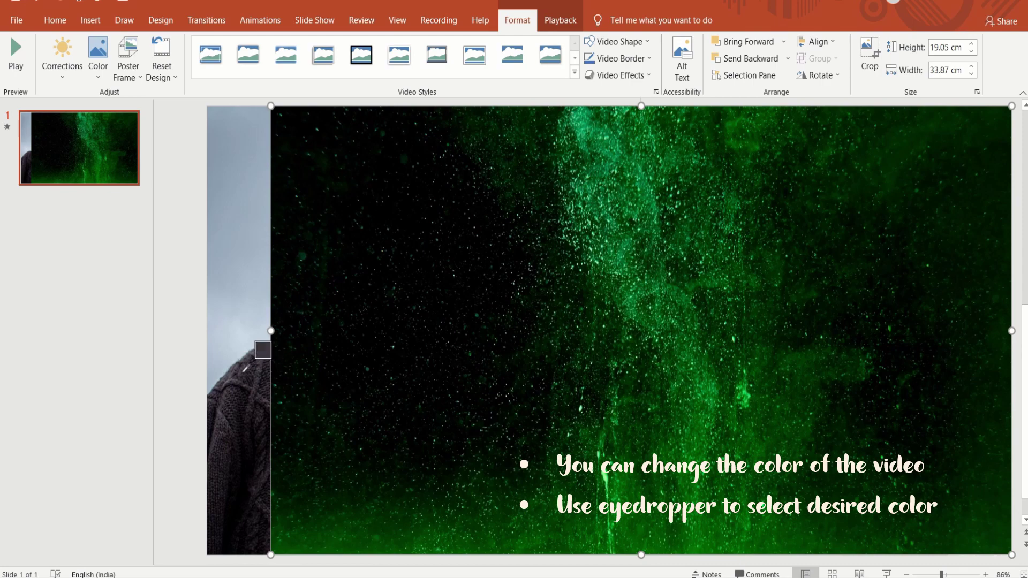
pyautogui.click(245, 370)
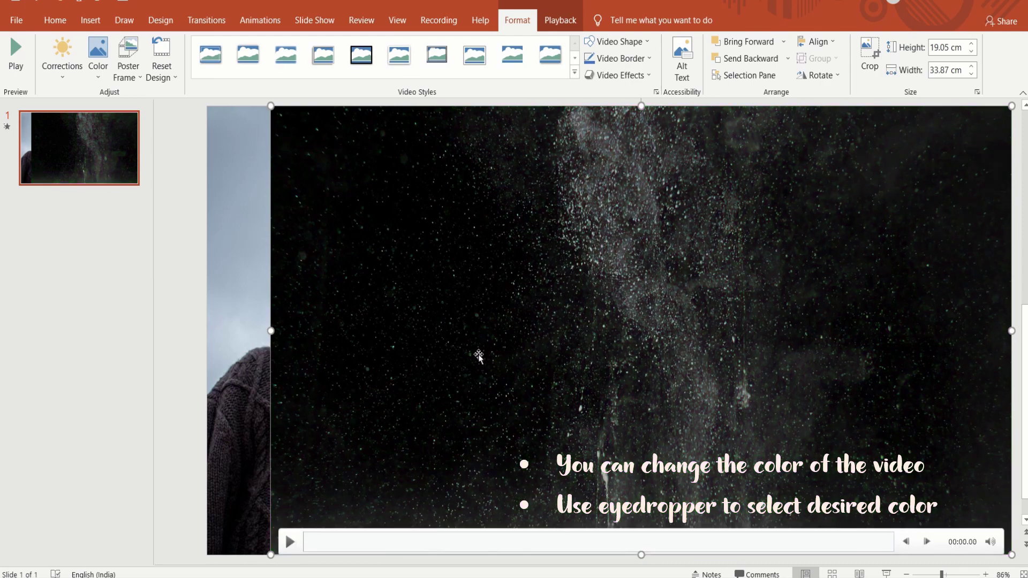
pyautogui.moveTo(478, 355); pyautogui.dragTo(416, 362)
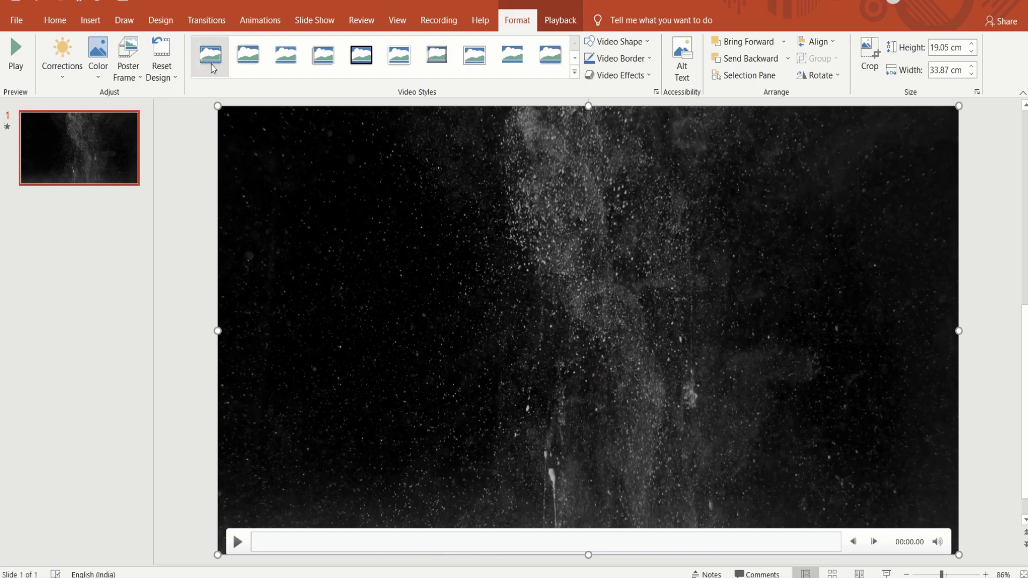
# Step: Add a Transparency emphasis animation to the particles video and briefly preview it
pyautogui.click(271, 23)
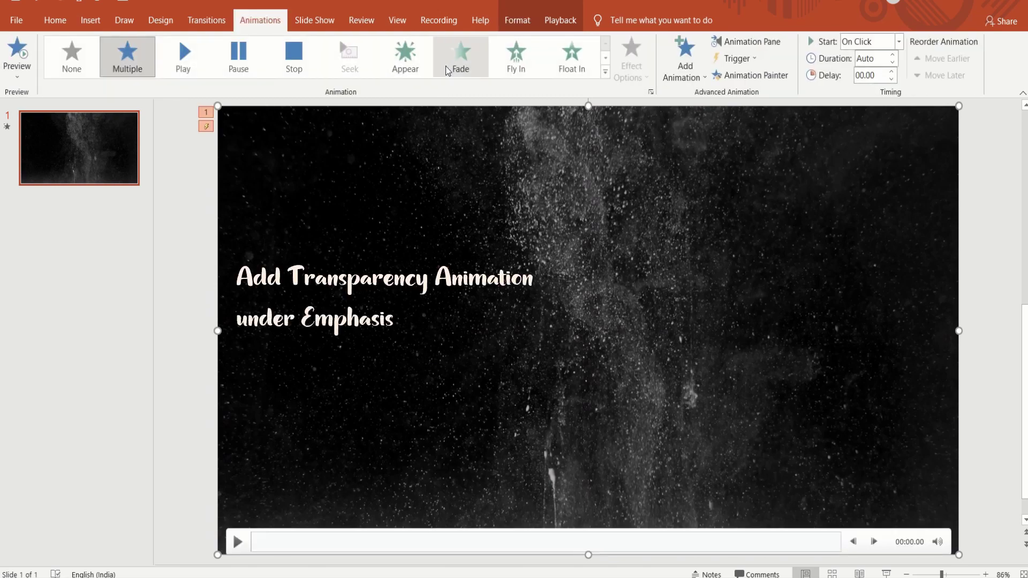
pyautogui.click(688, 59)
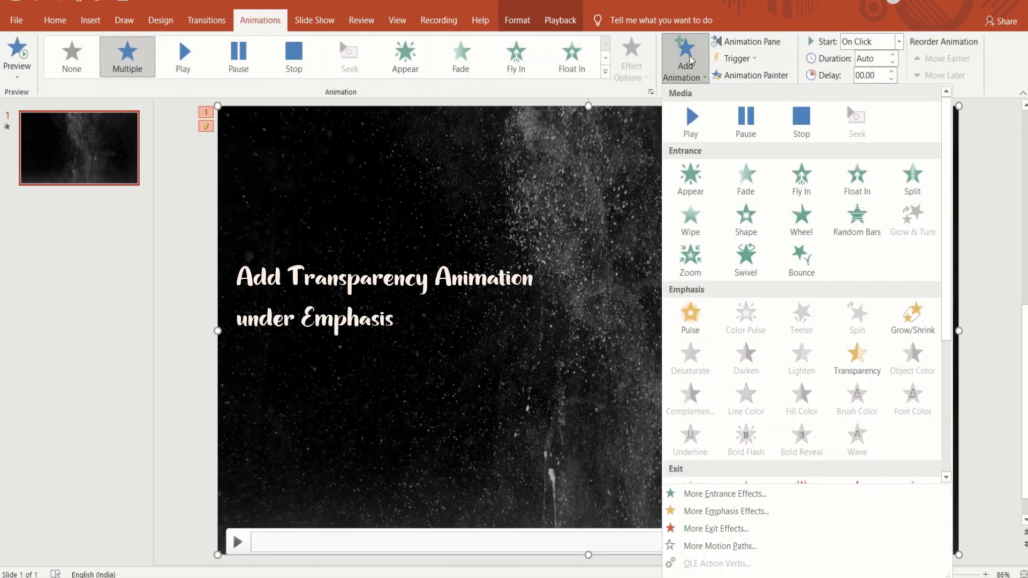
pyautogui.click(856, 354)
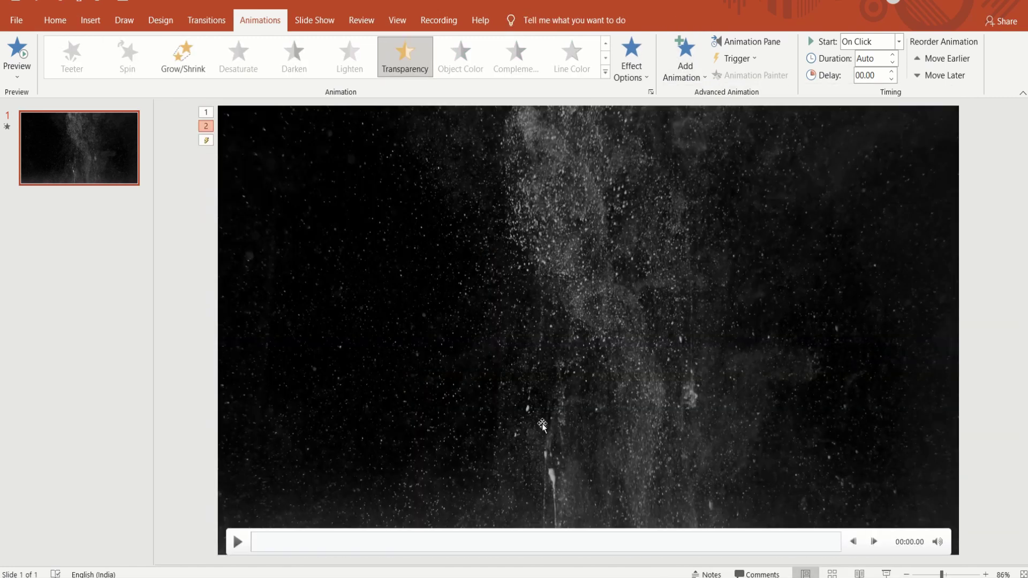
pyautogui.click(238, 542)
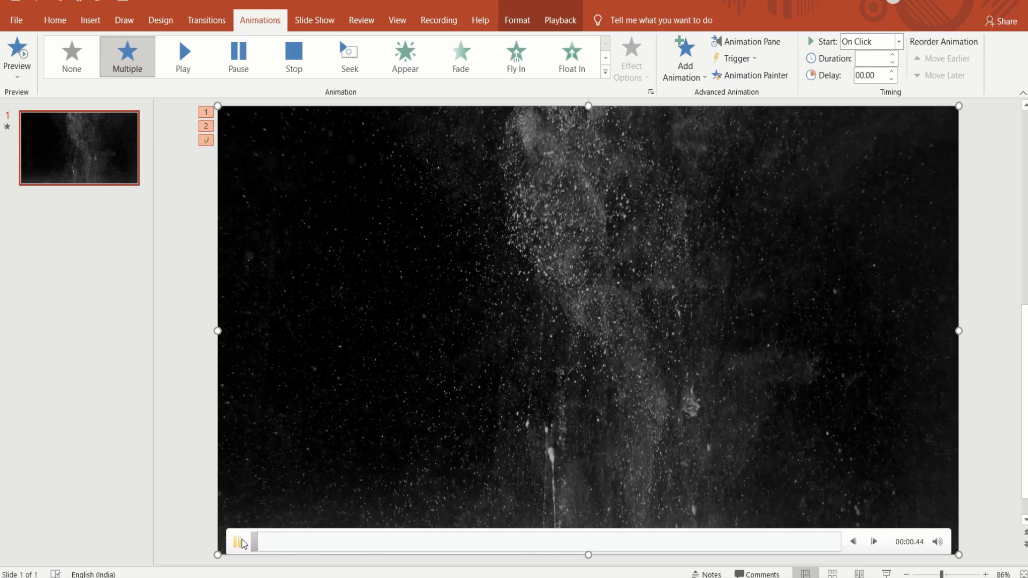
pyautogui.click(239, 542)
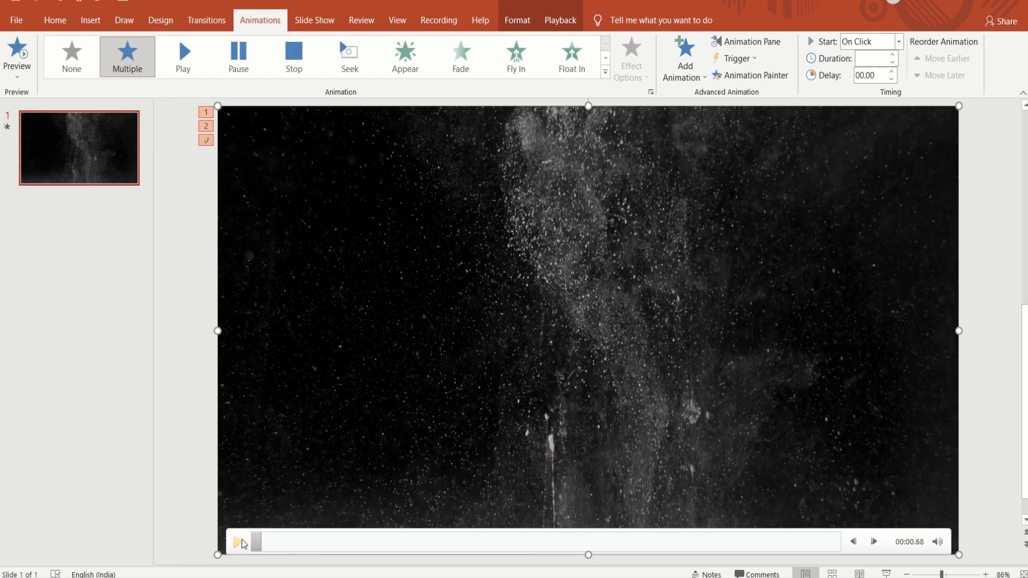
# Step: In the Animation Pane, set the Play and Transparency animations to start With Previous
pyautogui.click(747, 42)
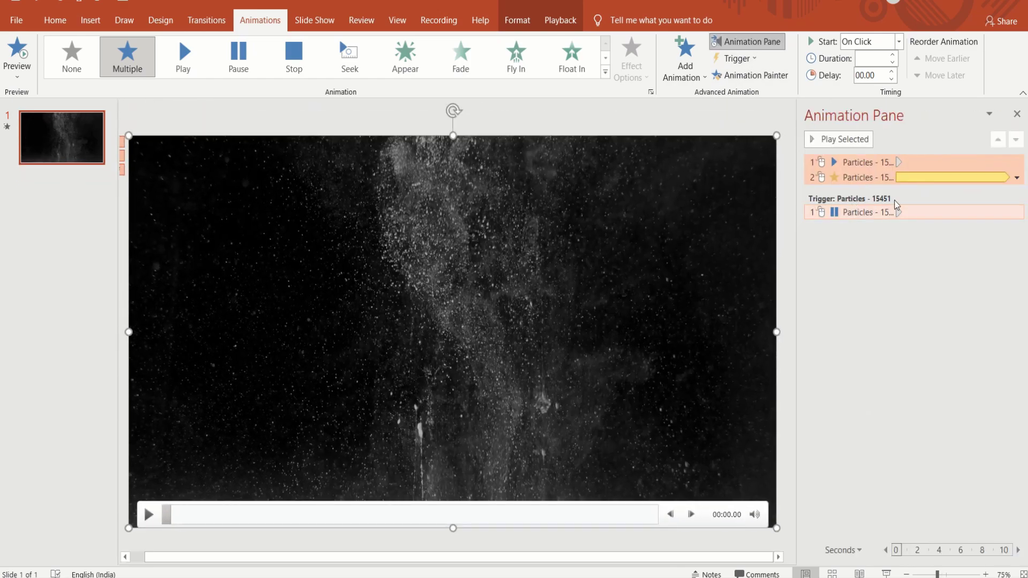
pyautogui.click(1005, 163)
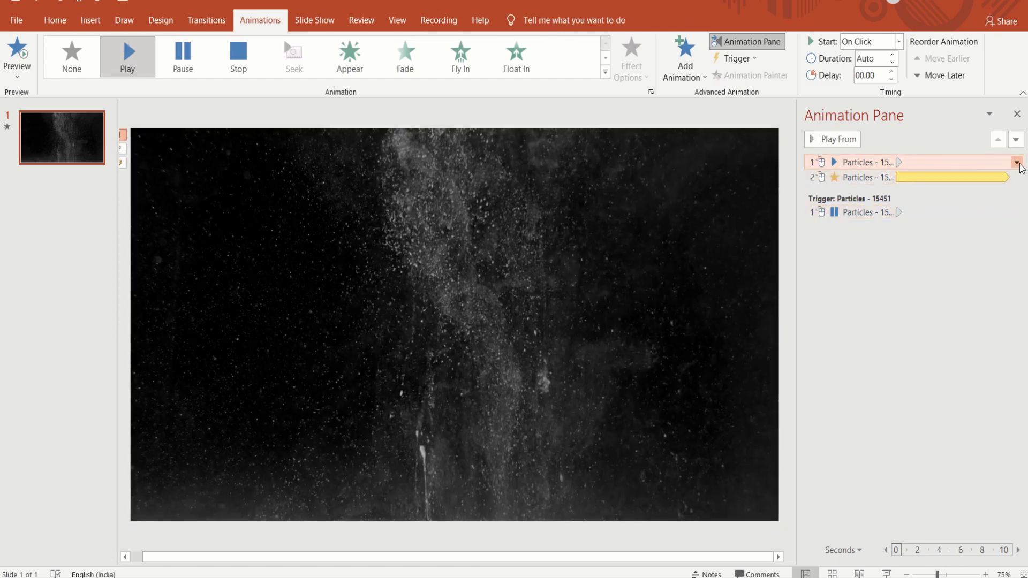
pyautogui.click(1016, 162)
pyautogui.click(971, 196)
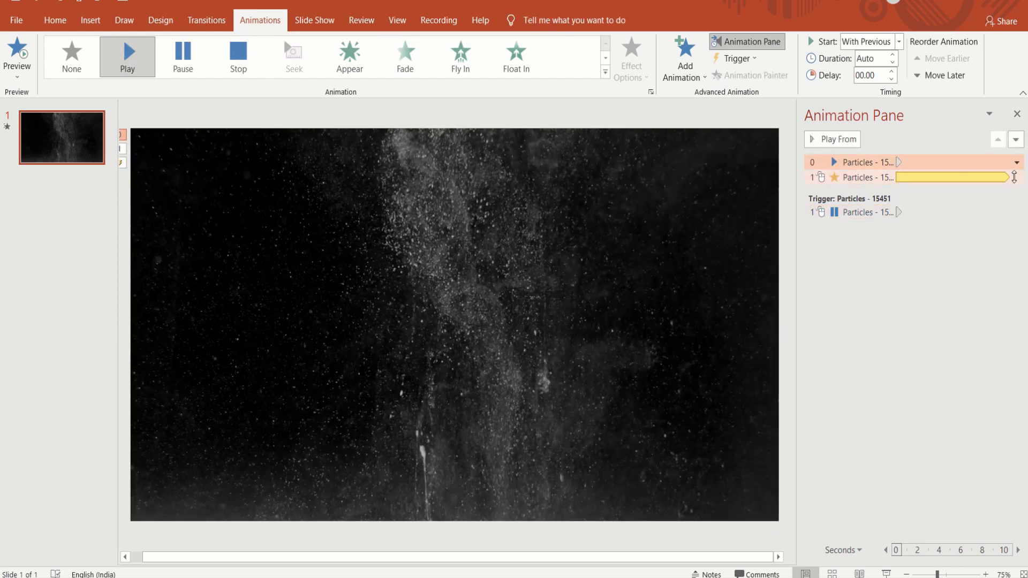
pyautogui.click(1016, 179)
pyautogui.click(1016, 179)
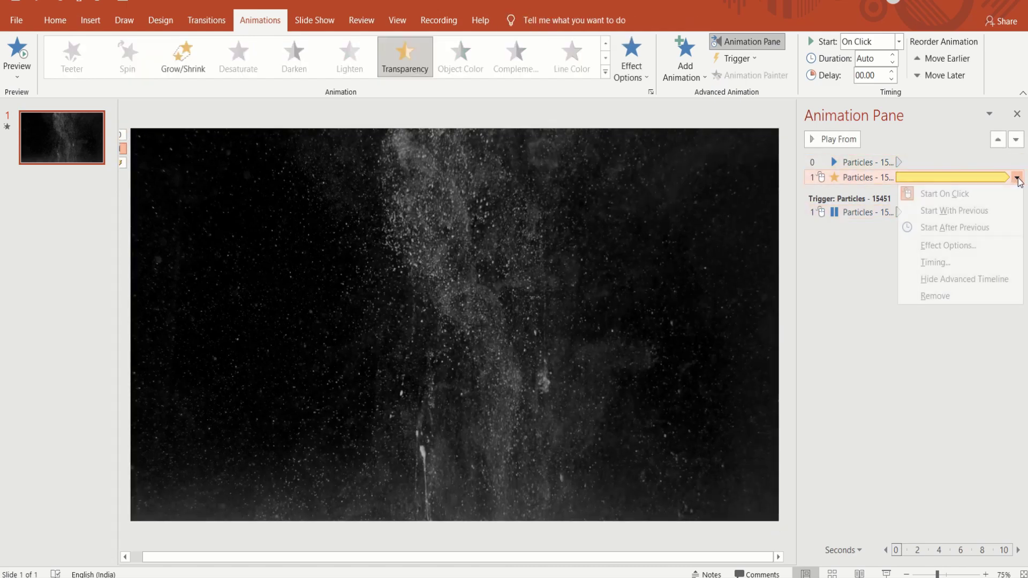
pyautogui.click(972, 208)
# Step: Remove the video's Pause trigger animation
pyautogui.click(1011, 212)
pyautogui.click(1015, 212)
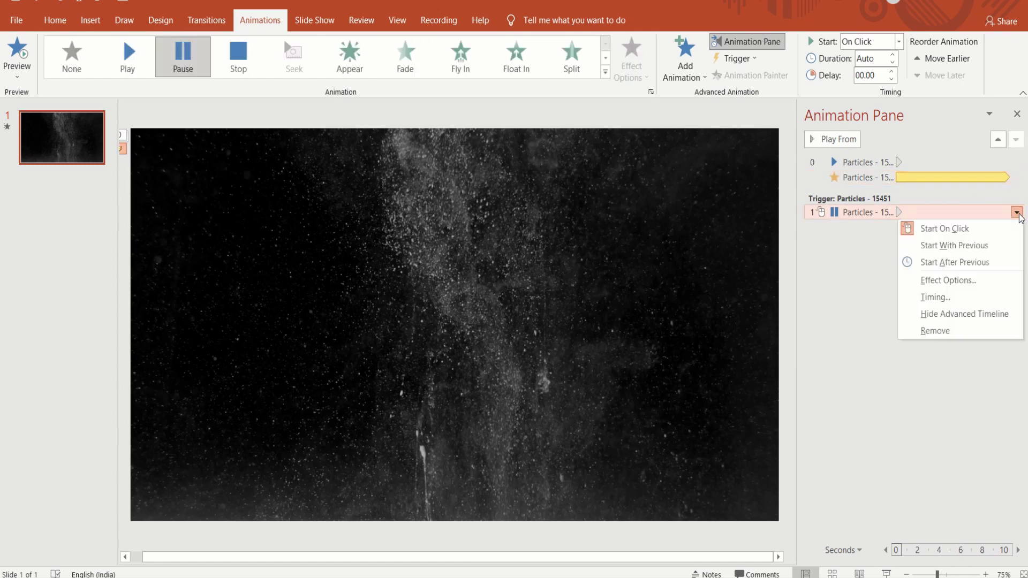
pyautogui.click(952, 332)
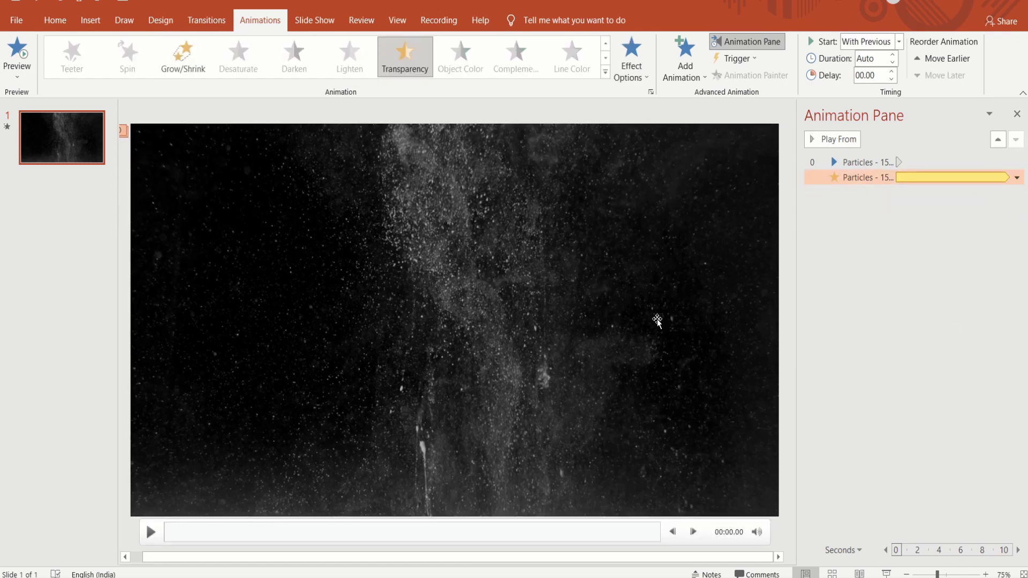
pyautogui.click(568, 296)
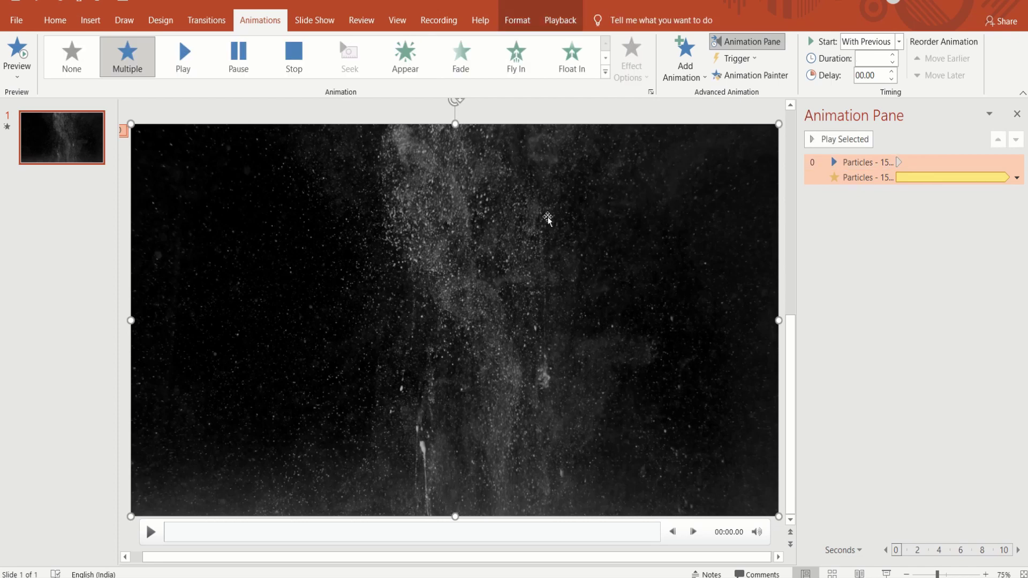
pyautogui.click(555, 24)
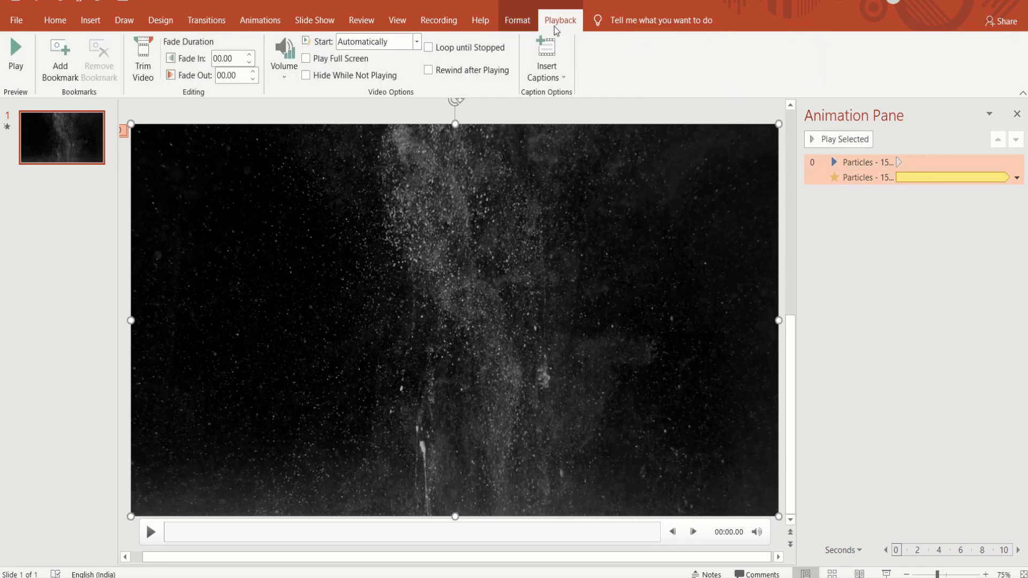
# Step: Keep the video's Start set to Automatically and preview the slide as a slide show
pyautogui.click(414, 46)
pyautogui.click(372, 71)
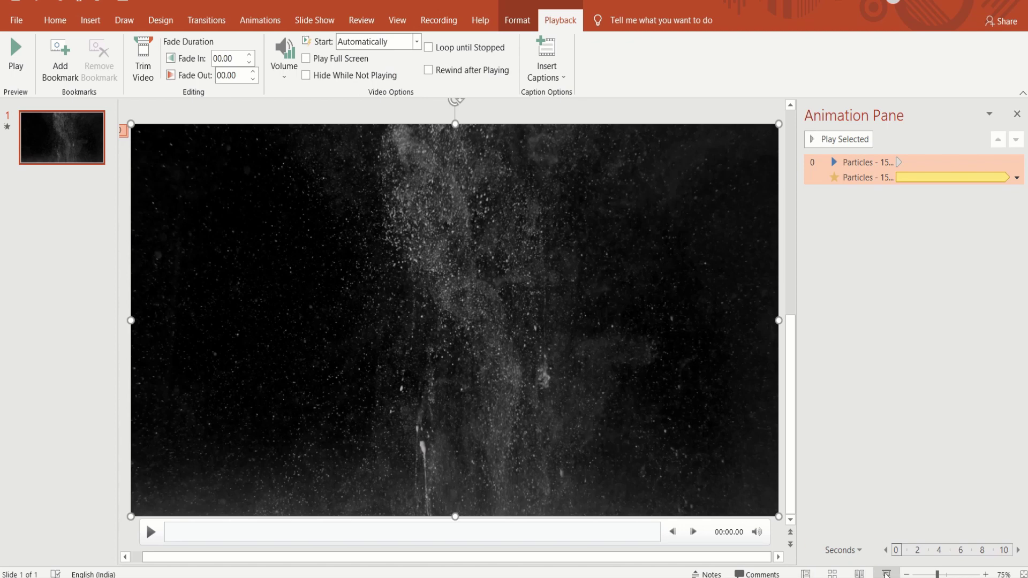
pyautogui.click(882, 573)
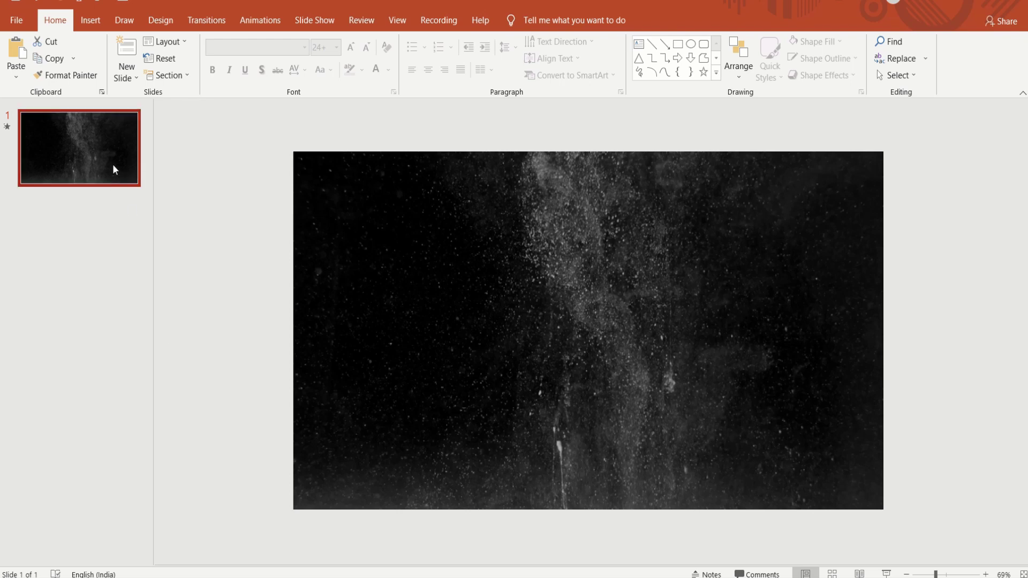
# Step: Duplicate slide 1, then on the copy move the video aside and delete the boy photo
pyautogui.rightClick(112, 164)
pyautogui.click(149, 272)
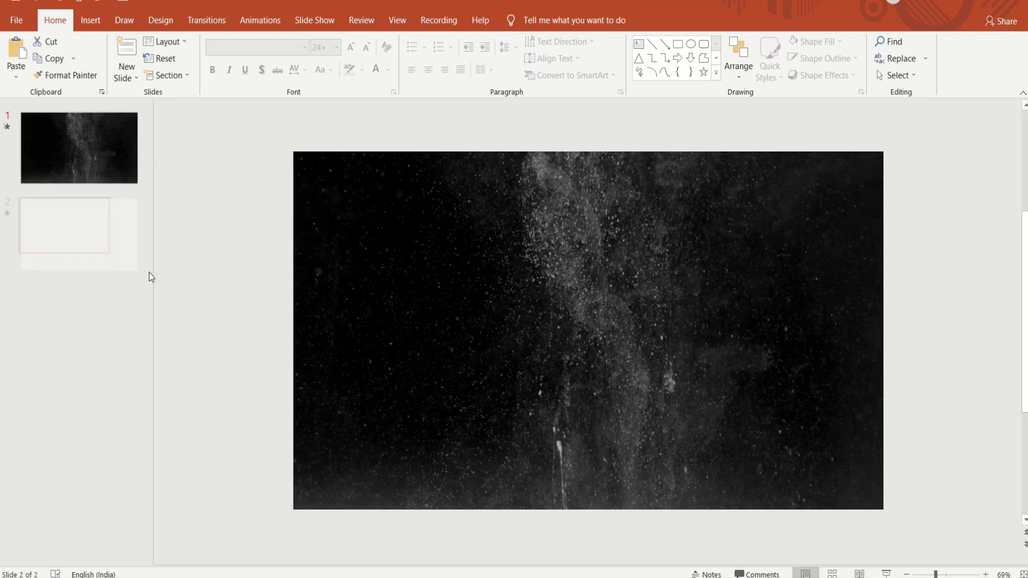
pyautogui.moveTo(385, 301); pyautogui.dragTo(477, 300)
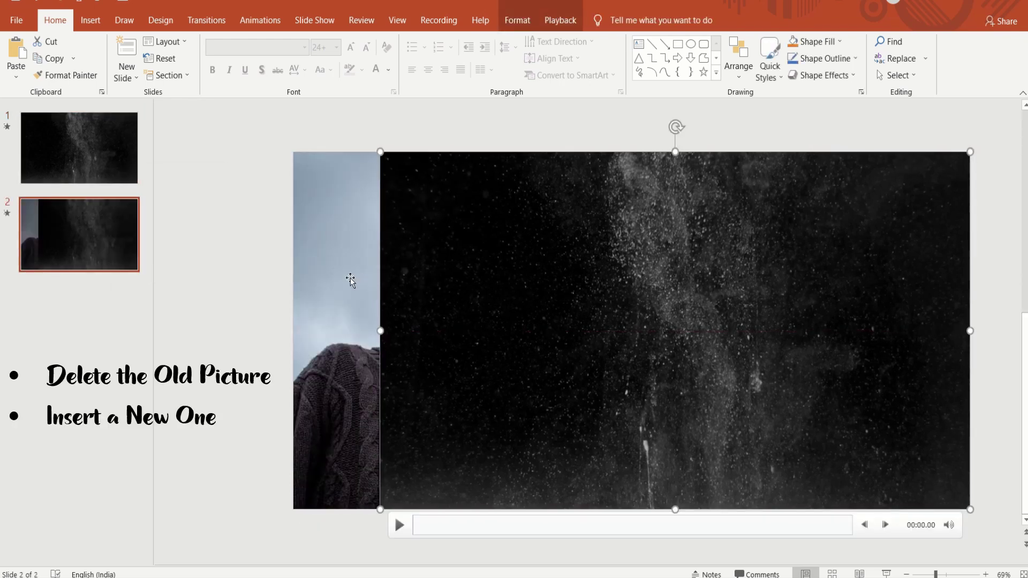
pyautogui.click(333, 268)
pyautogui.press('Delete')
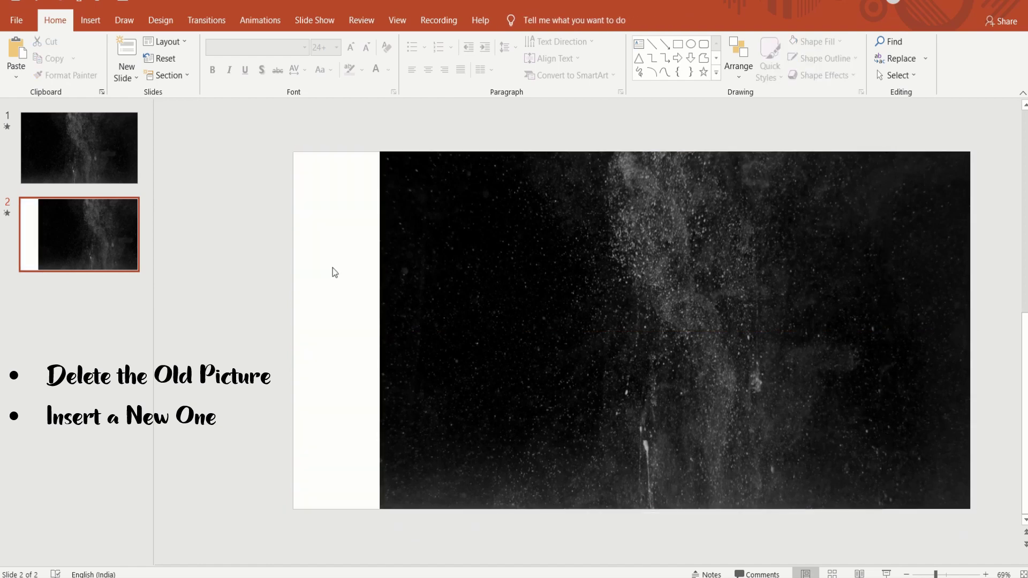
# Step: Insert the woman-4703641 photo from this device onto slide 2
pyautogui.click(90, 20)
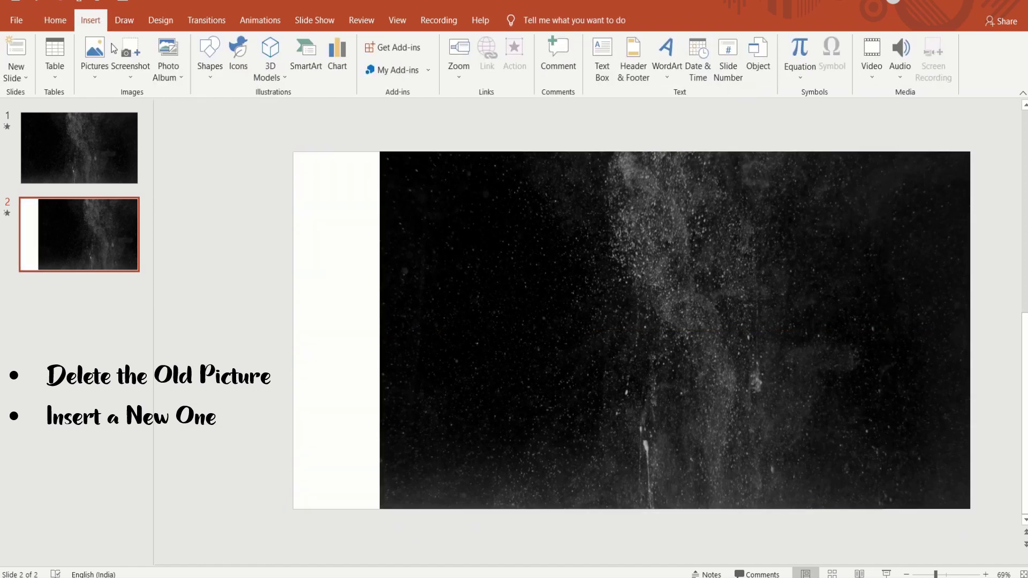
pyautogui.click(96, 80)
pyautogui.click(107, 108)
pyautogui.click(295, 111)
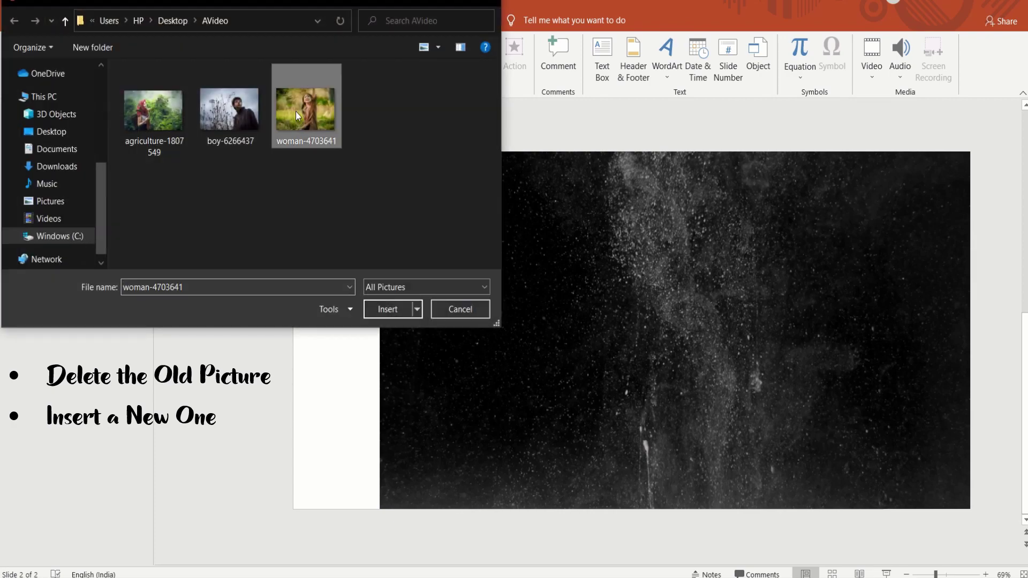
pyautogui.click(390, 307)
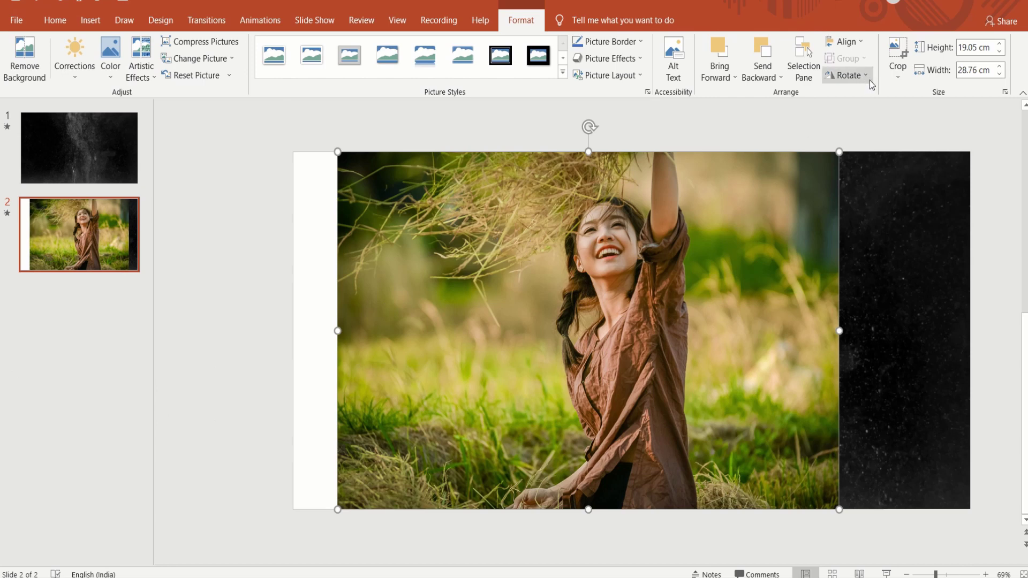
# Step: Crop the grass-field photo to 16:9, anchor it top-left and enlarge it to 19.05 × 33.87 cm
pyautogui.click(891, 75)
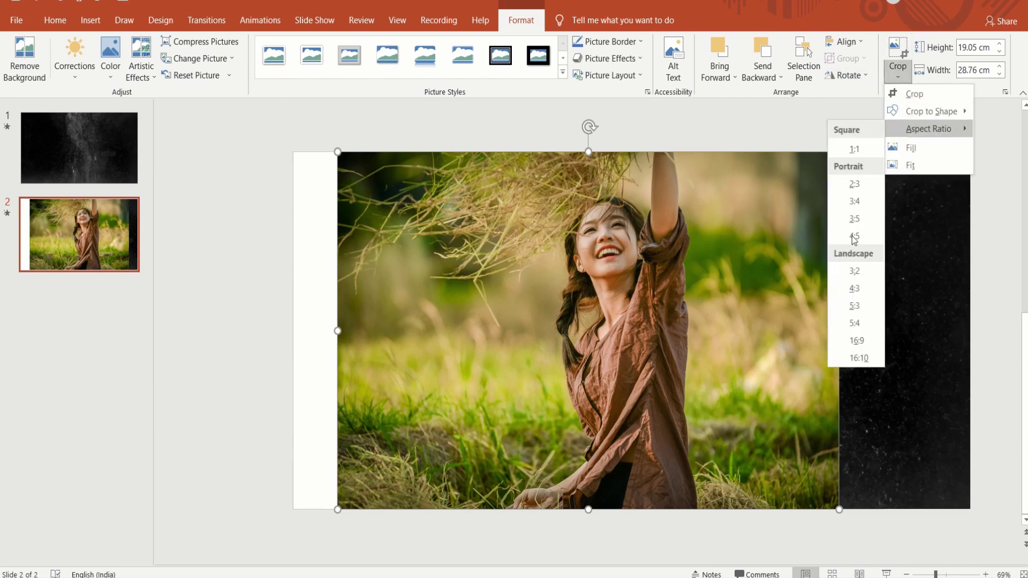
pyautogui.click(856, 340)
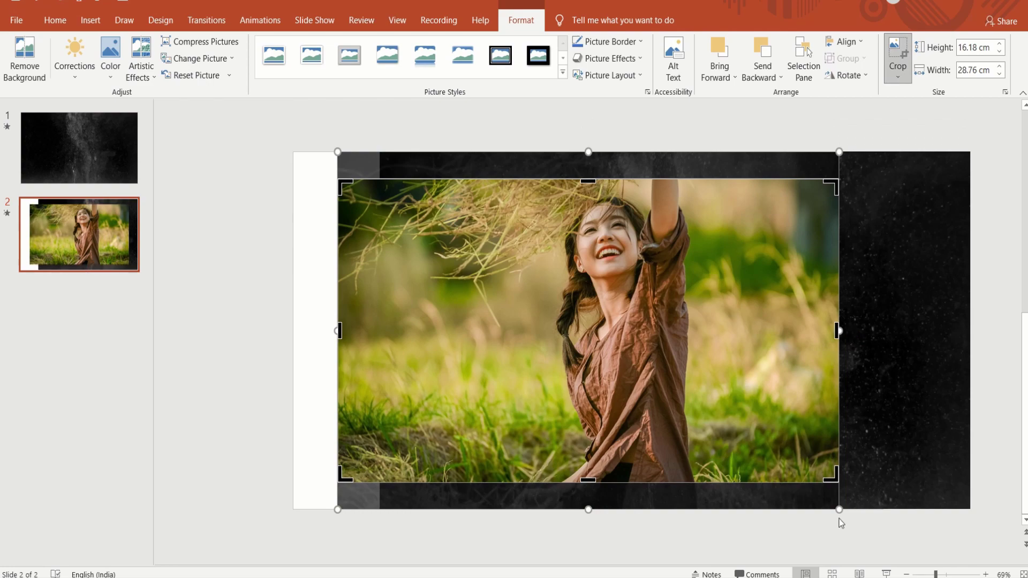
pyautogui.moveTo(839, 510)
pyautogui.mouseDown()
pyautogui.moveTo(866, 528)
pyautogui.moveTo(838, 536)
pyautogui.mouseUp()
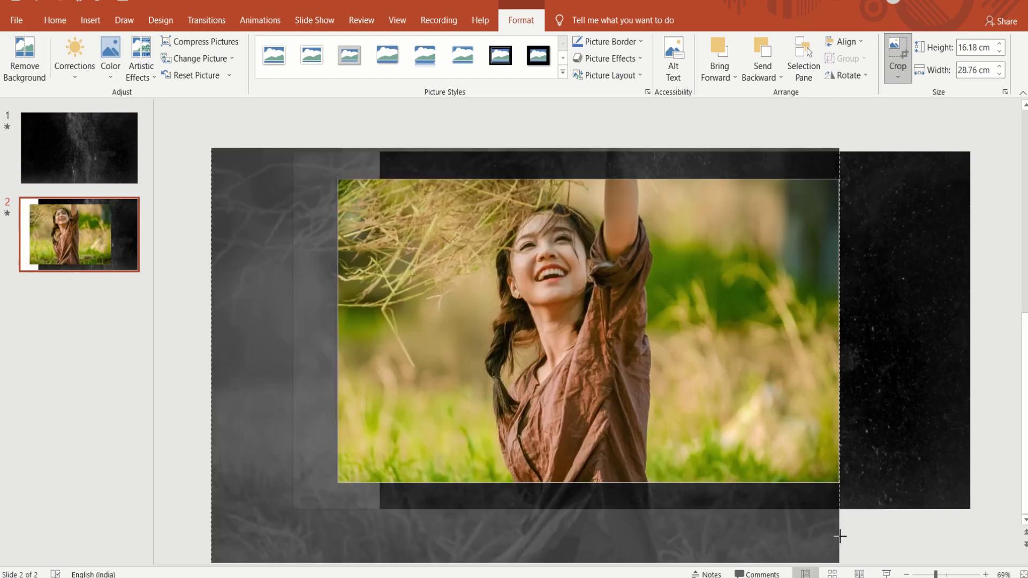
pyautogui.scroll(-1, 838, 538)
pyautogui.click(898, 59)
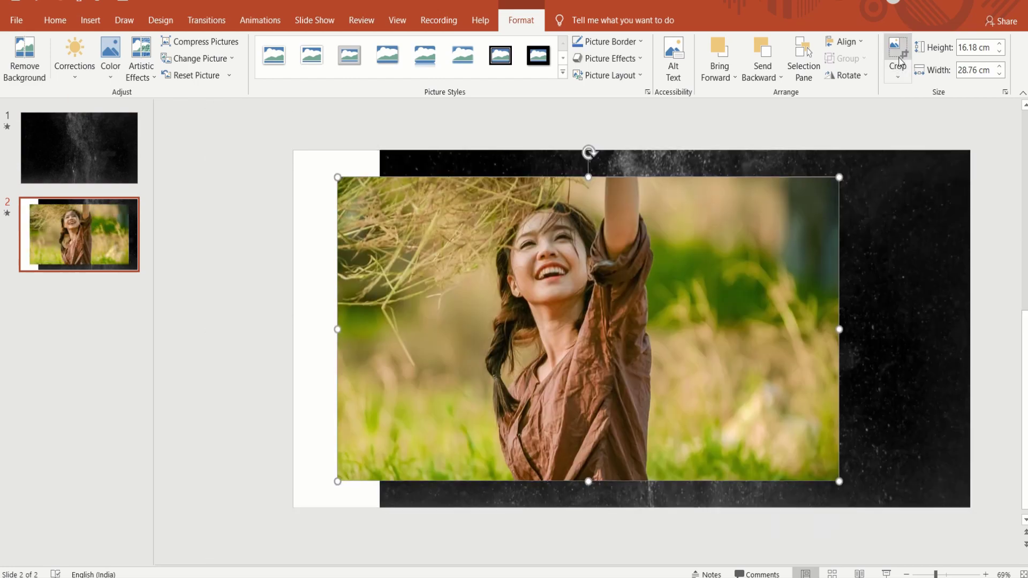
pyautogui.moveTo(637, 259); pyautogui.dragTo(592, 230)
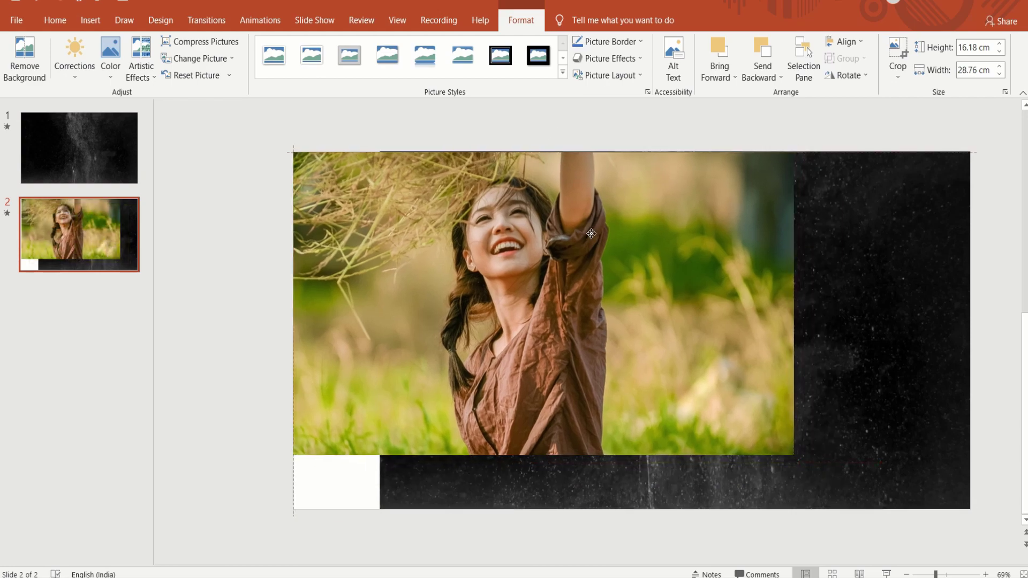
pyautogui.moveTo(819, 479); pyautogui.dragTo(857, 506)
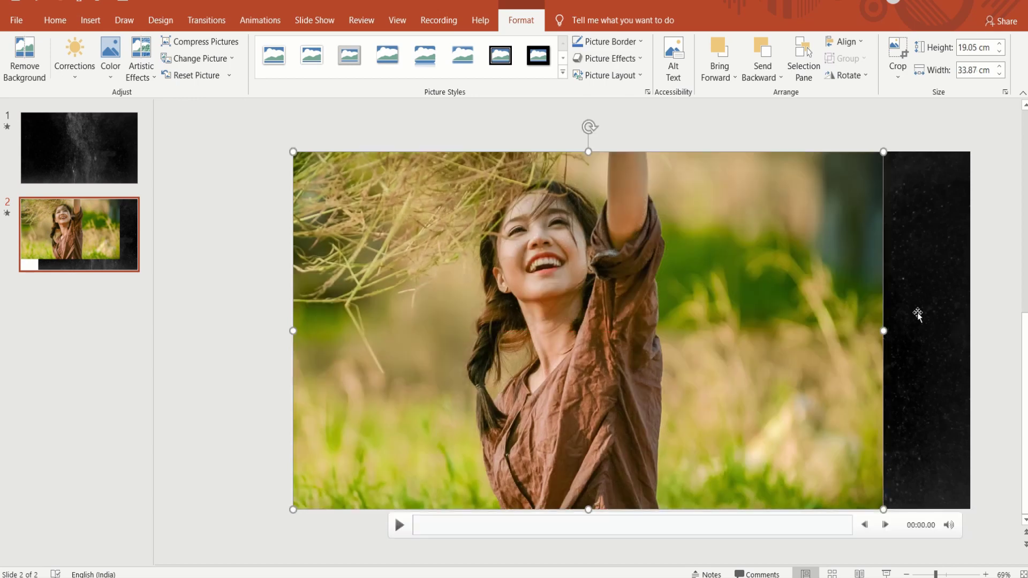
# Step: Send the photo behind the particle video and align the video with the slide's left edge
pyautogui.rightClick(620, 332)
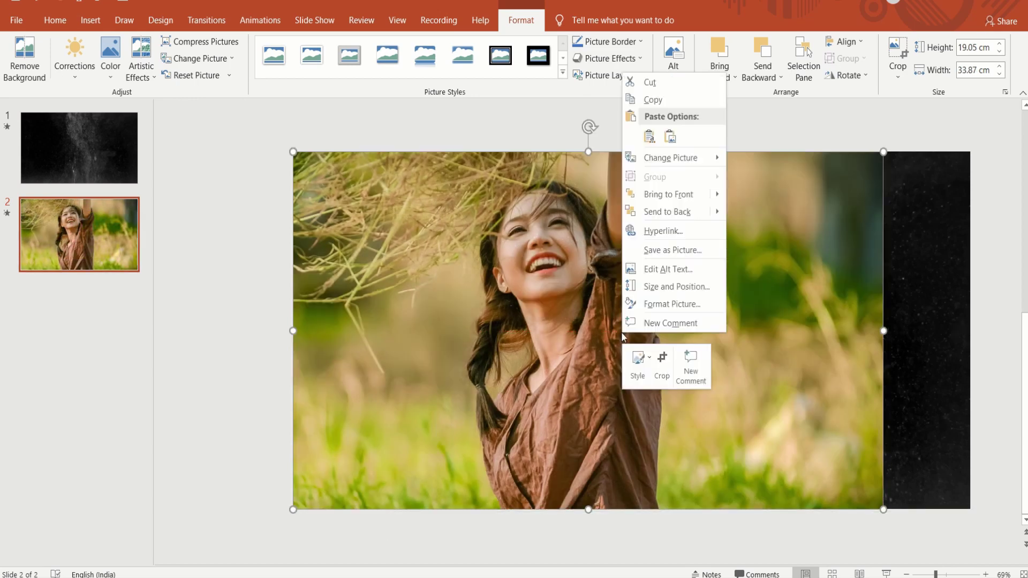
pyautogui.click(656, 213)
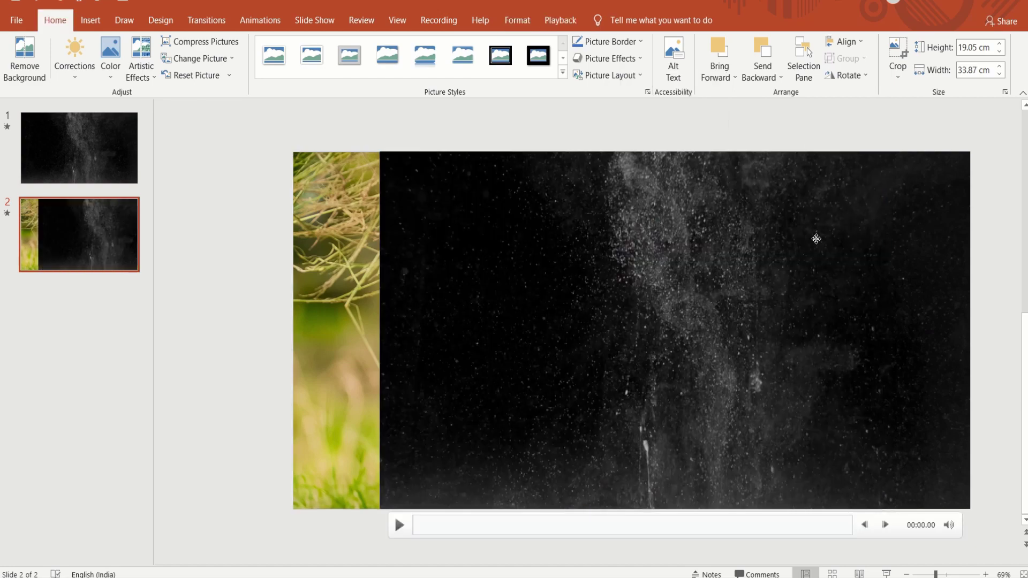
pyautogui.moveTo(816, 239); pyautogui.dragTo(857, 226)
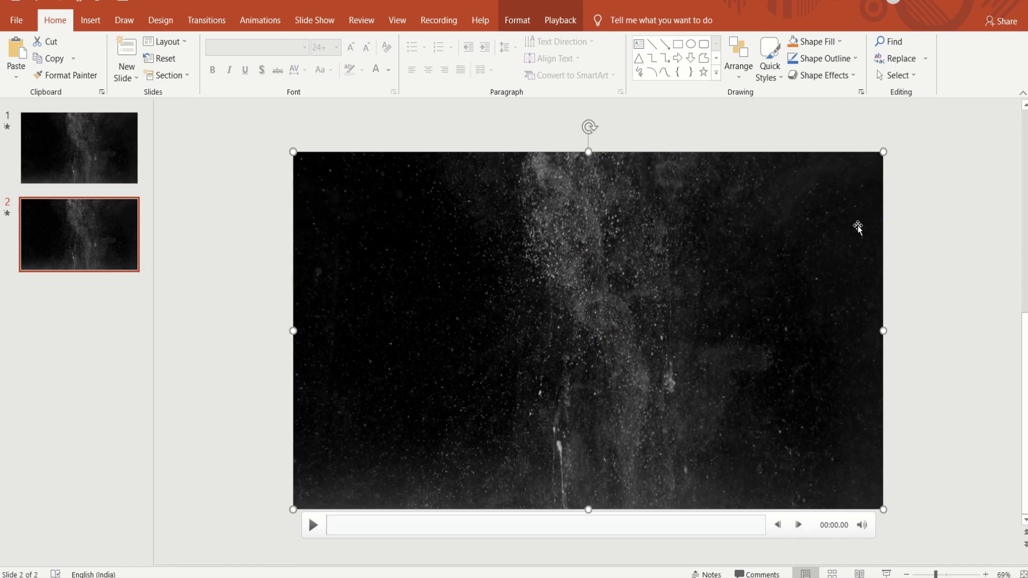
# Step: Recolor the particle video with a green tint
pyautogui.click(522, 26)
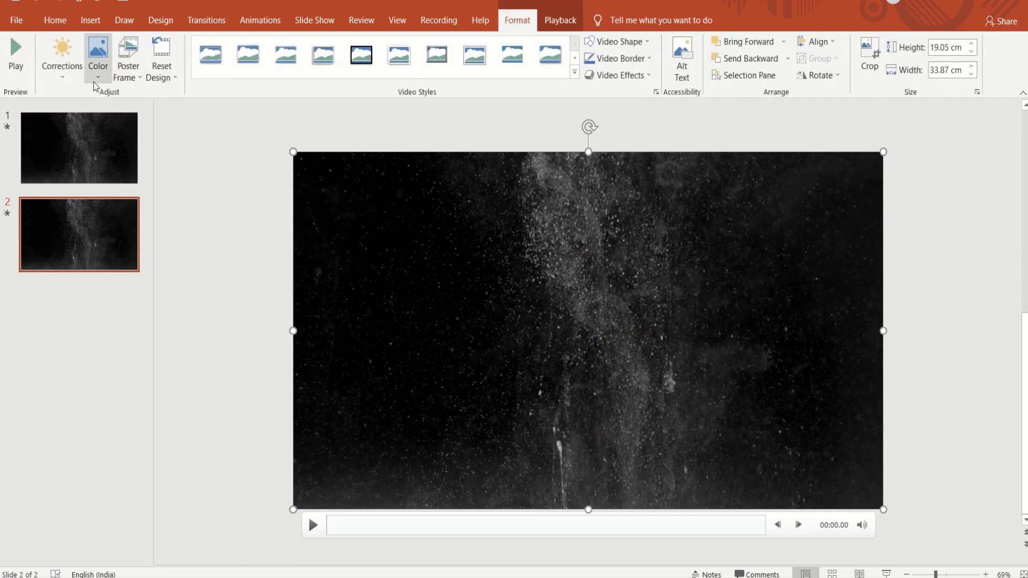
pyautogui.click(98, 63)
pyautogui.click(128, 127)
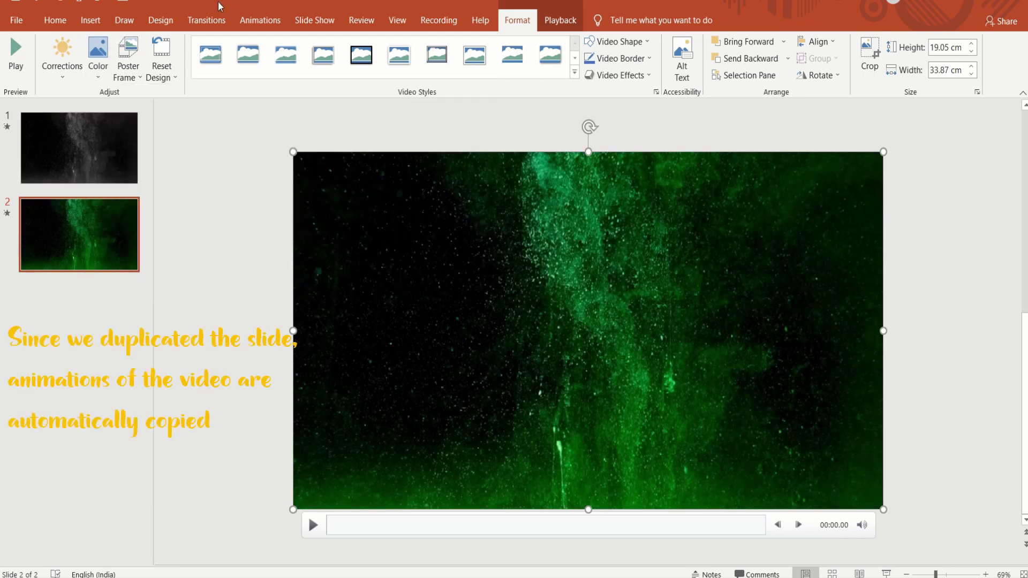
pyautogui.click(282, 17)
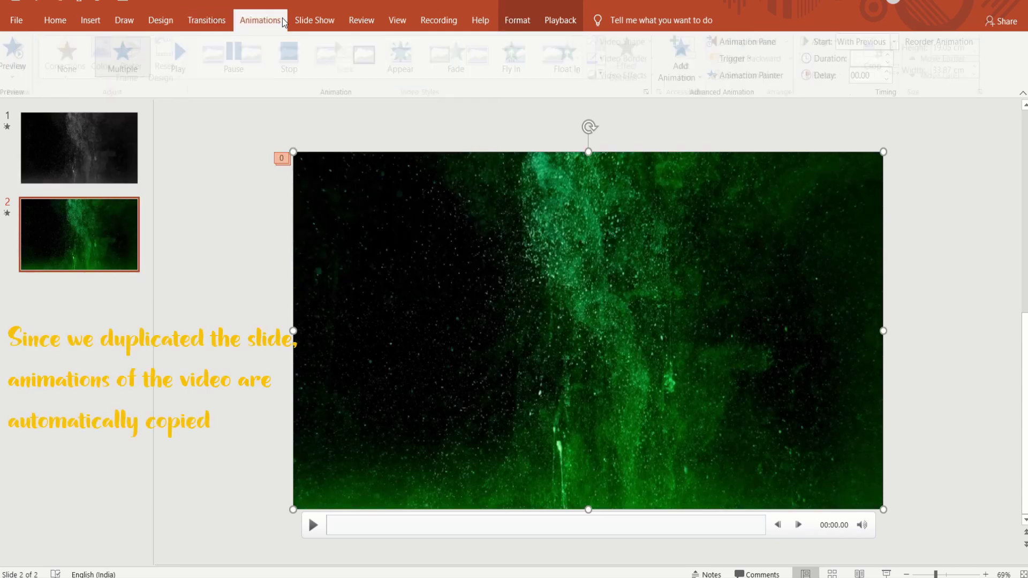
# Step: Set the video's Transparency animation amount to 25% in the Animation Pane, then add slide 3
pyautogui.click(719, 43)
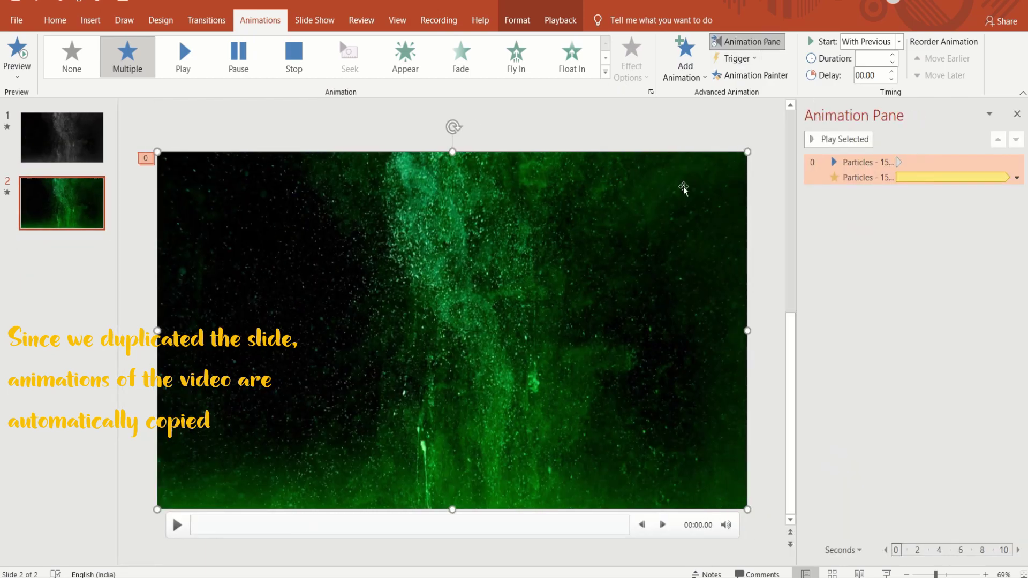
pyautogui.click(943, 200)
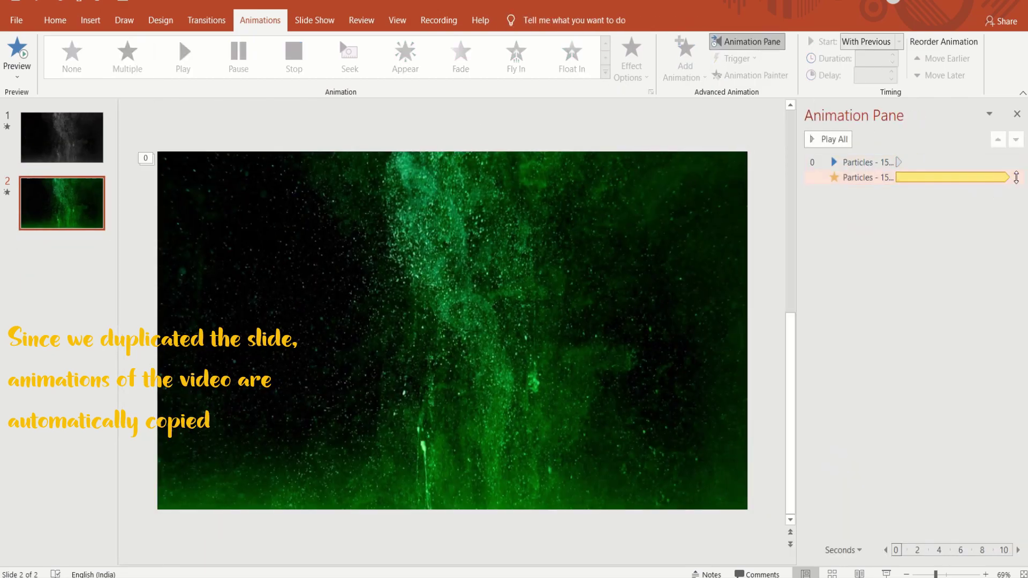
pyautogui.click(1016, 177)
pyautogui.click(1016, 177)
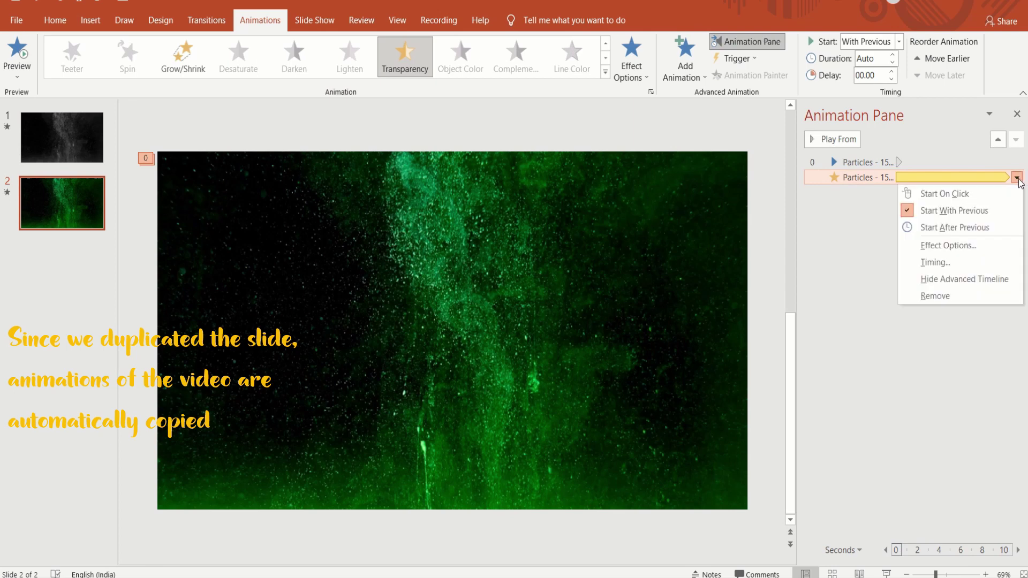
pyautogui.click(972, 245)
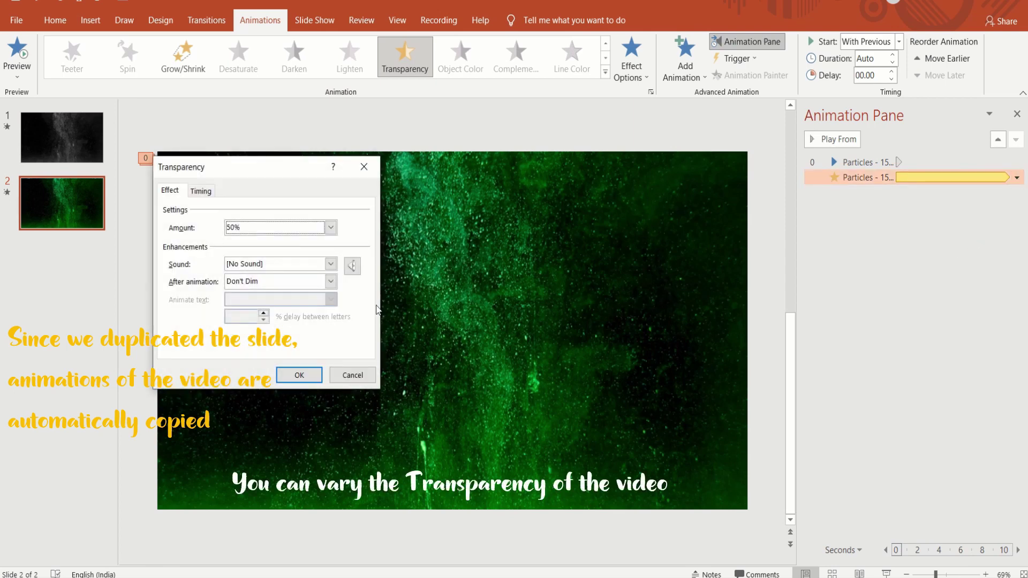
pyautogui.click(331, 228)
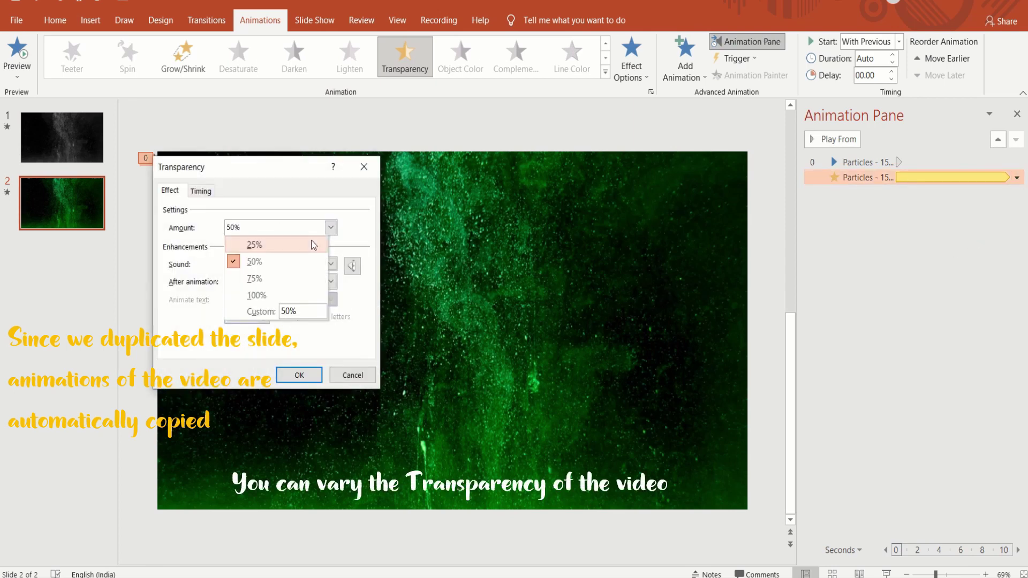
pyautogui.click(314, 245)
pyautogui.click(308, 376)
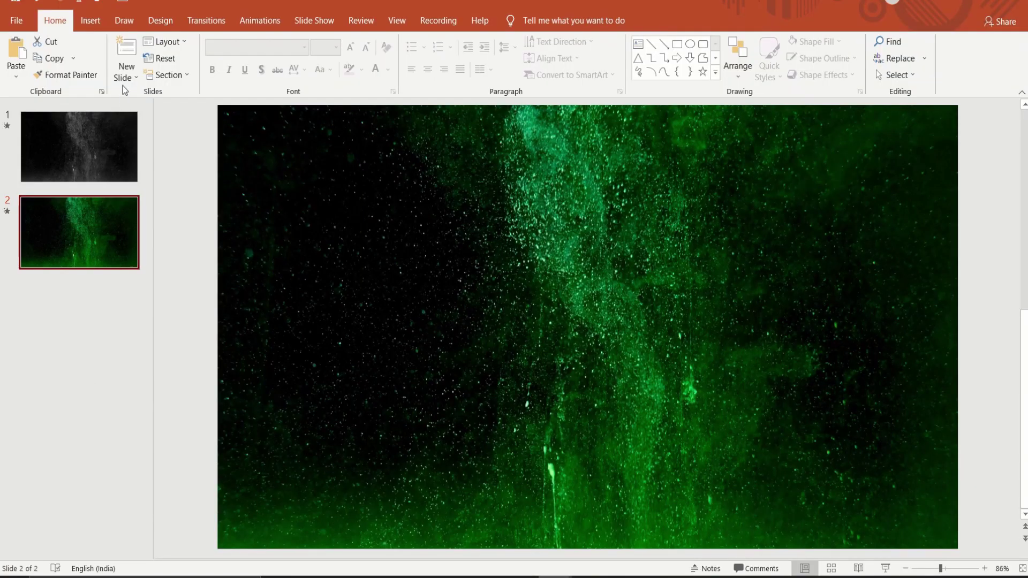
pyautogui.click(126, 85)
# Step: Insert the agriculture-1807549 picture from this device onto blank slide 3
pyautogui.click(128, 252)
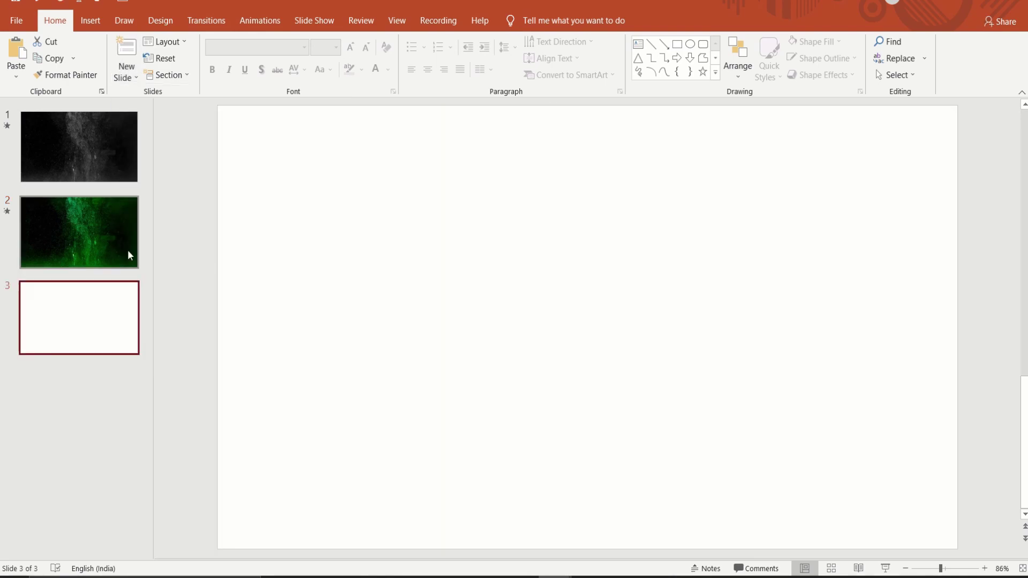
pyautogui.click(90, 20)
pyautogui.click(93, 75)
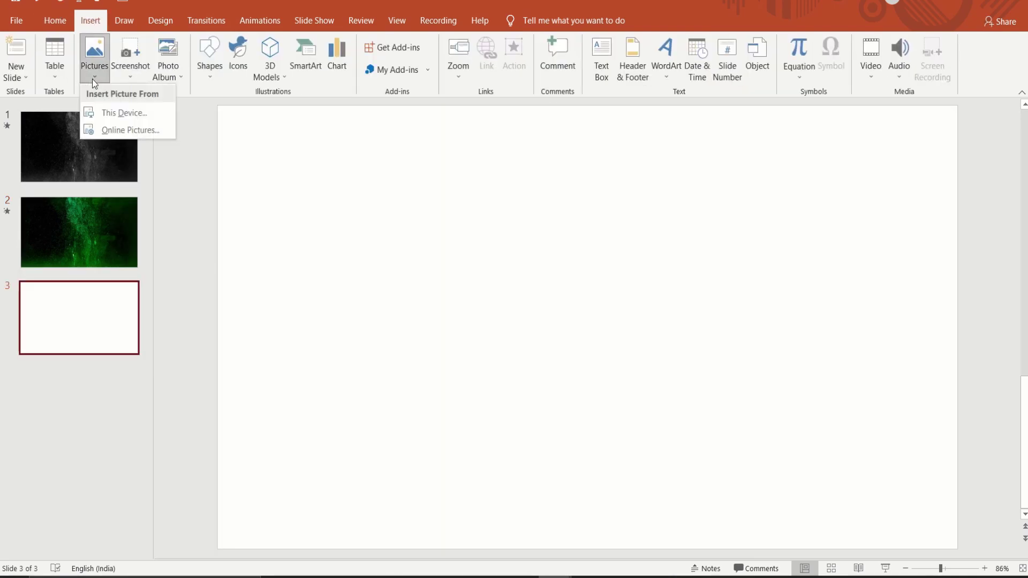
pyautogui.click(109, 112)
pyautogui.click(154, 112)
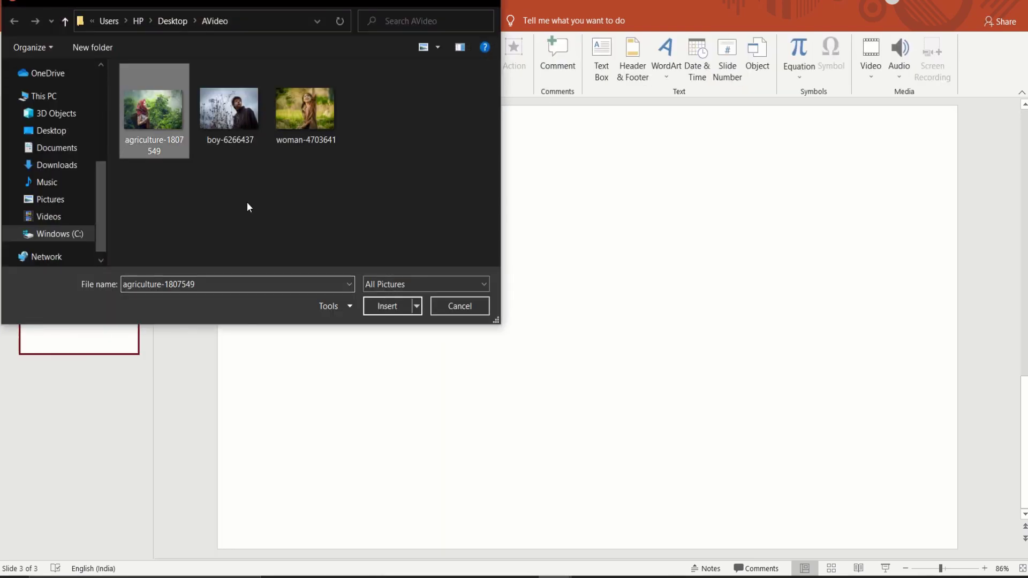
pyautogui.click(391, 307)
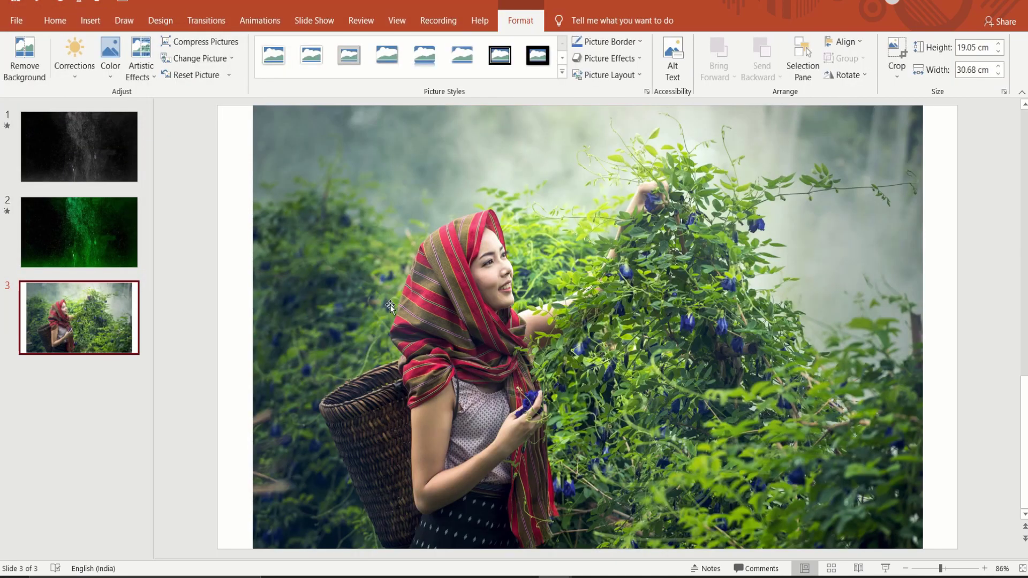
# Step: Crop the agriculture photo to 16:9 and resize it from the top-left to fill the slide
pyautogui.click(895, 80)
pyautogui.moveTo(929, 110)
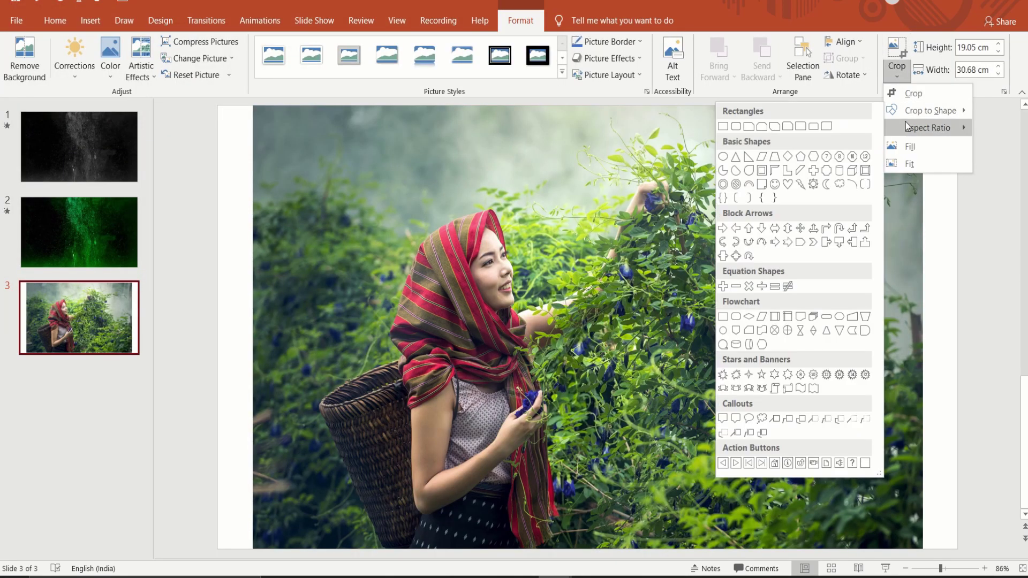
pyautogui.click(870, 341)
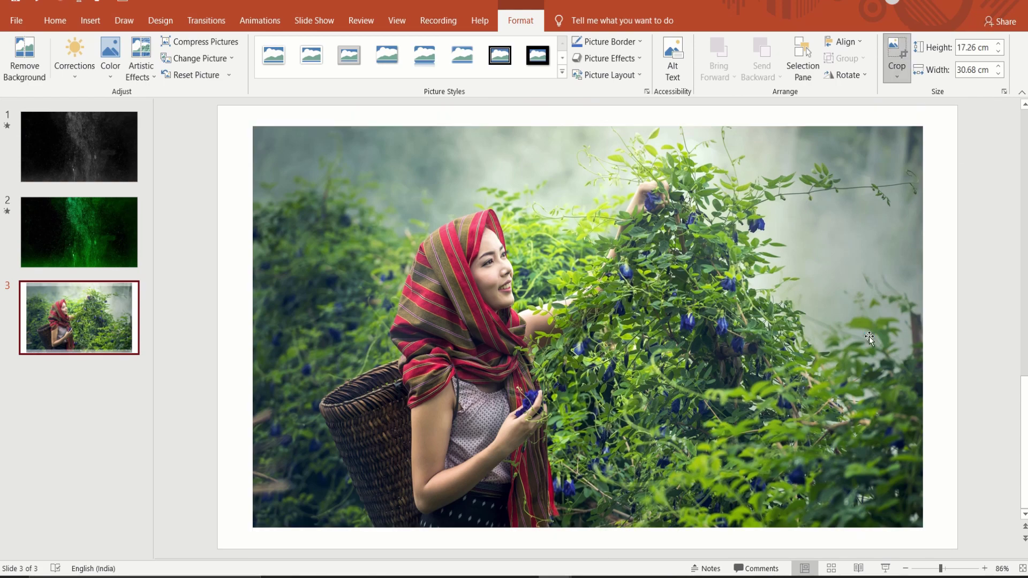
pyautogui.press('Escape')
pyautogui.moveTo(752, 302); pyautogui.dragTo(717, 280)
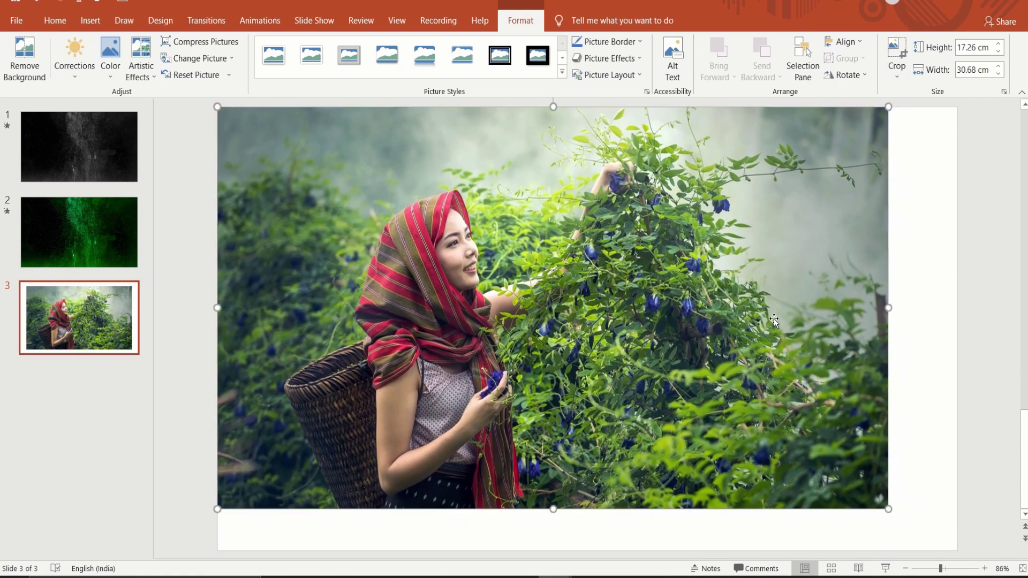
pyautogui.moveTo(889, 507); pyautogui.dragTo(957, 548)
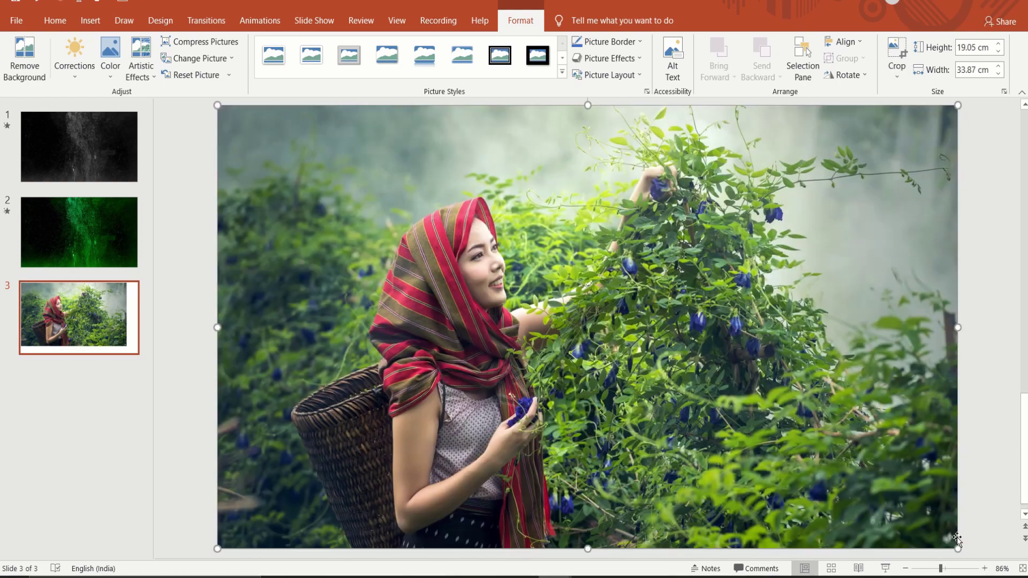
# Step: Insert the Pexels Videos 2541975 file from the AVideo folder and align it to cover slide 3
pyautogui.click(86, 21)
pyautogui.click(871, 78)
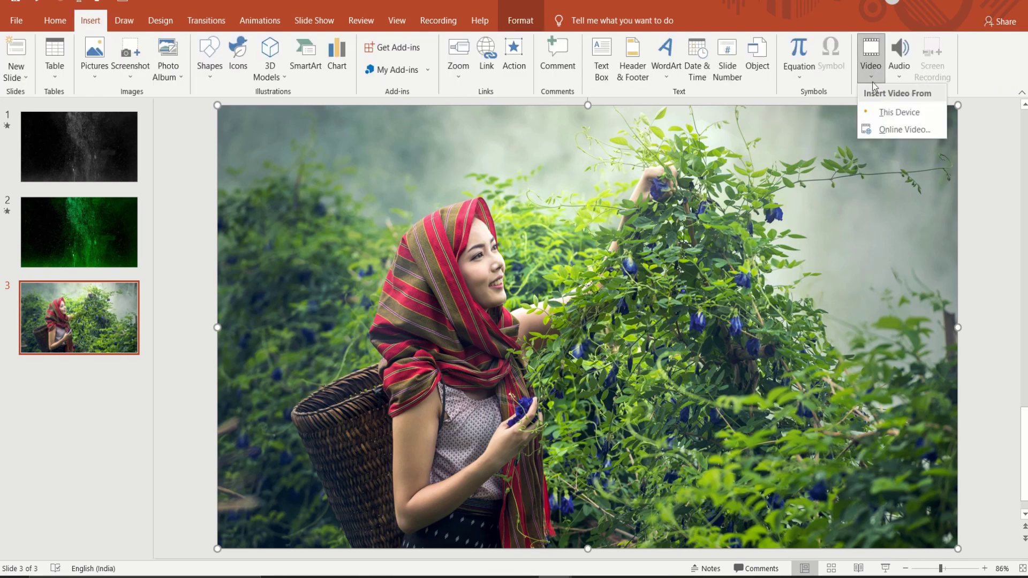
pyautogui.click(888, 107)
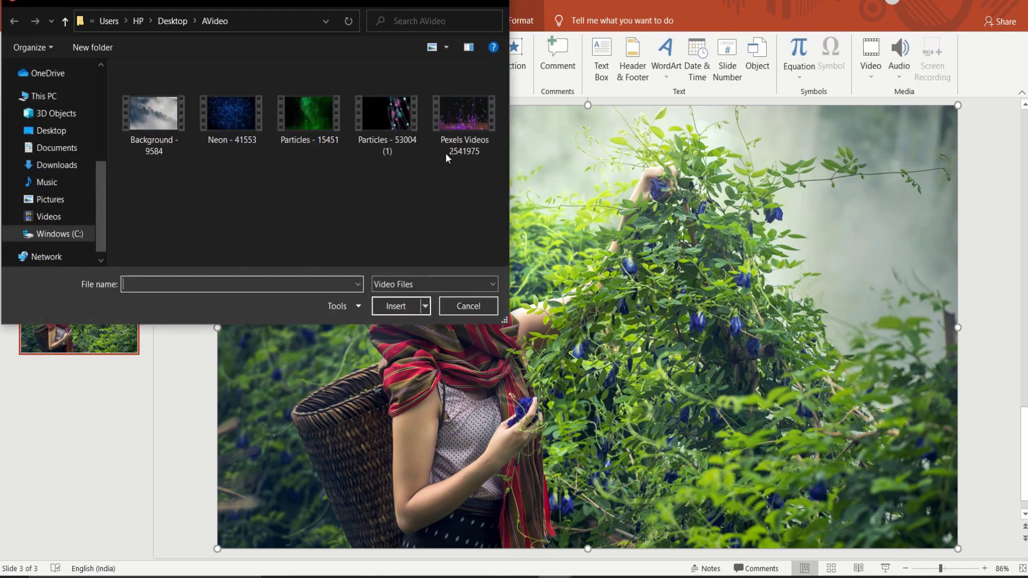
pyautogui.click(447, 158)
pyautogui.click(396, 306)
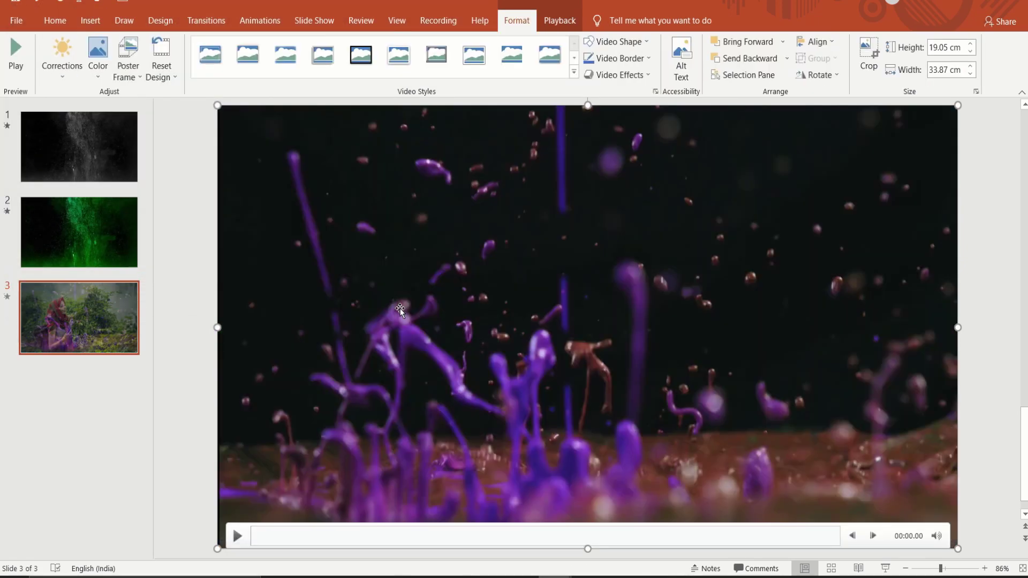
pyautogui.moveTo(400, 309); pyautogui.dragTo(466, 304)
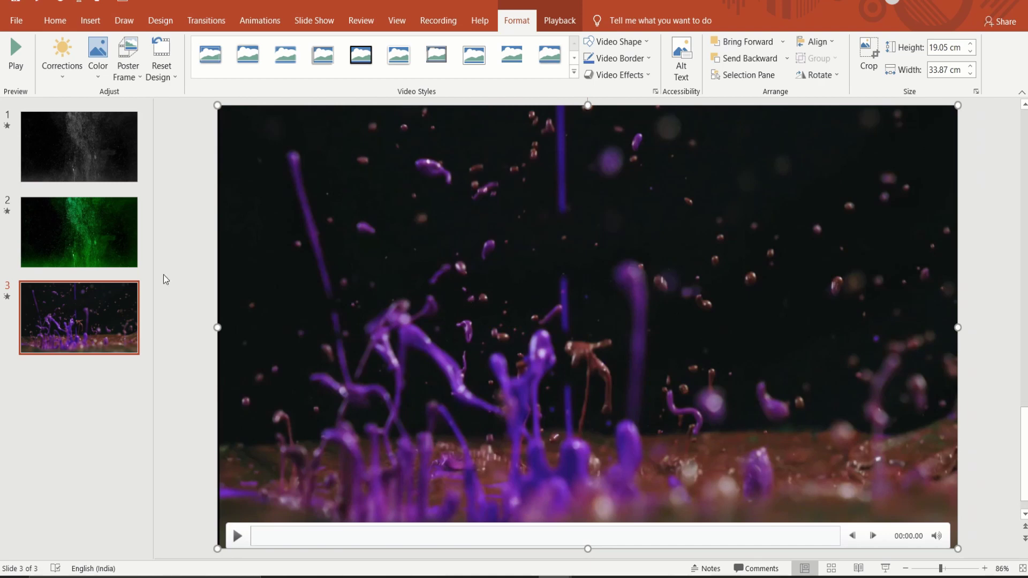
pyautogui.click(260, 27)
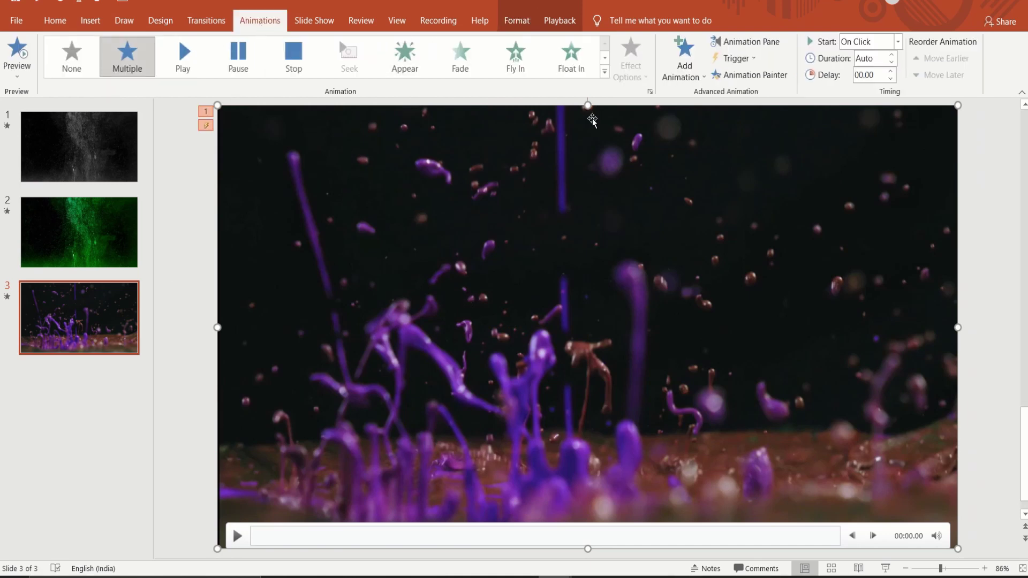
# Step: Add a Transparency emphasis to the video and remove its trigger Pause animation
pyautogui.click(684, 60)
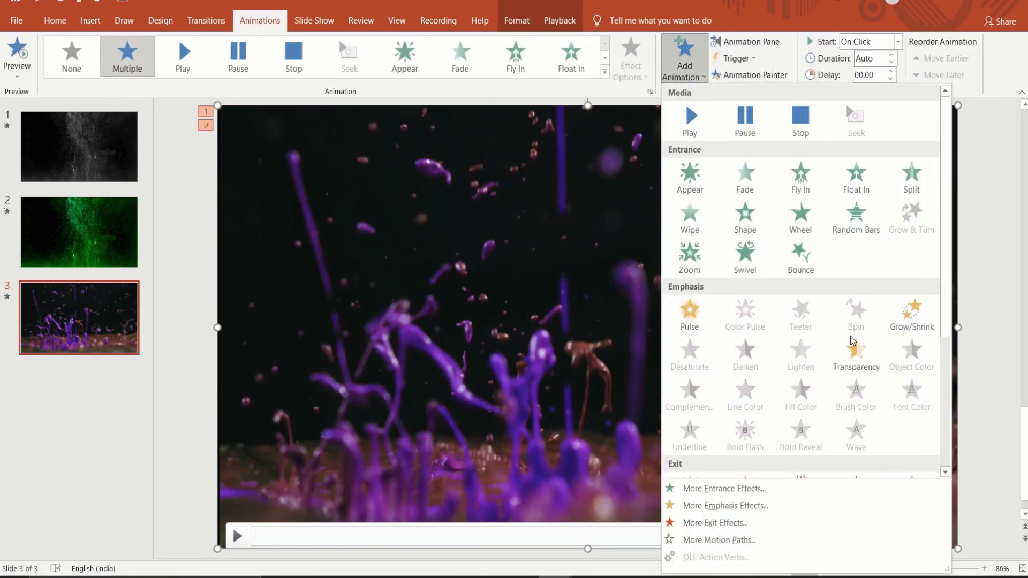
pyautogui.click(855, 353)
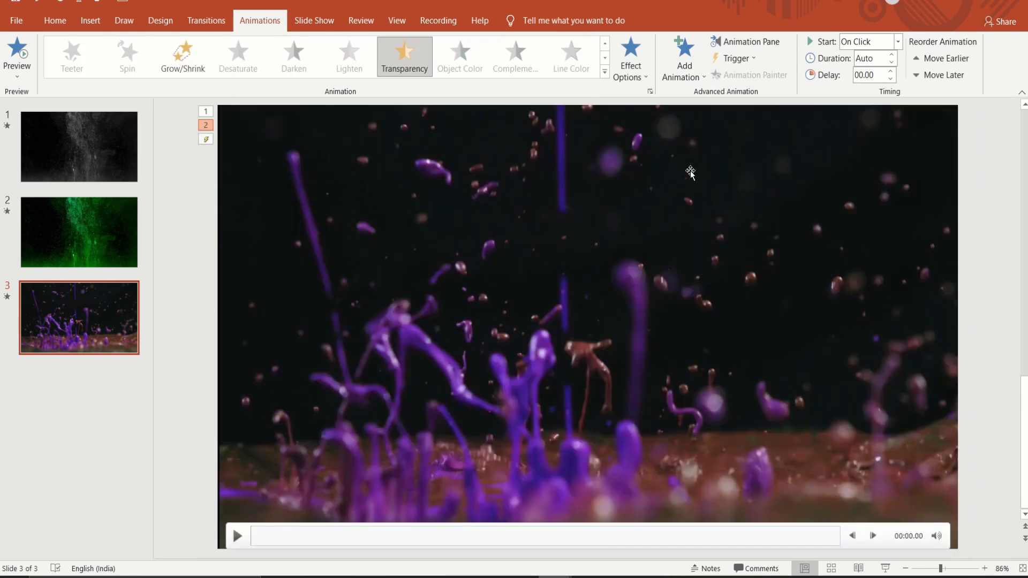
pyautogui.click(755, 42)
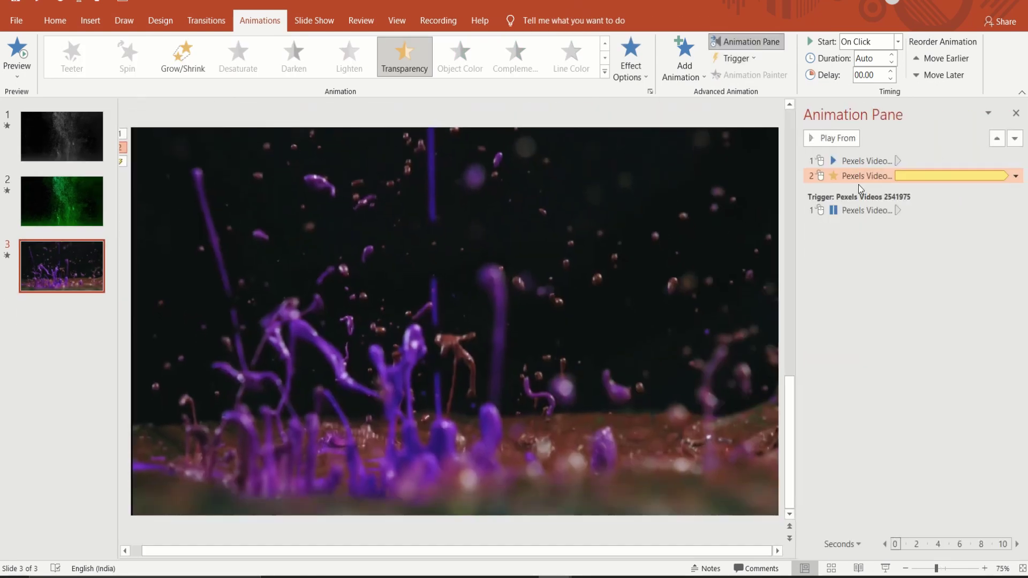
pyautogui.click(949, 210)
pyautogui.click(1016, 211)
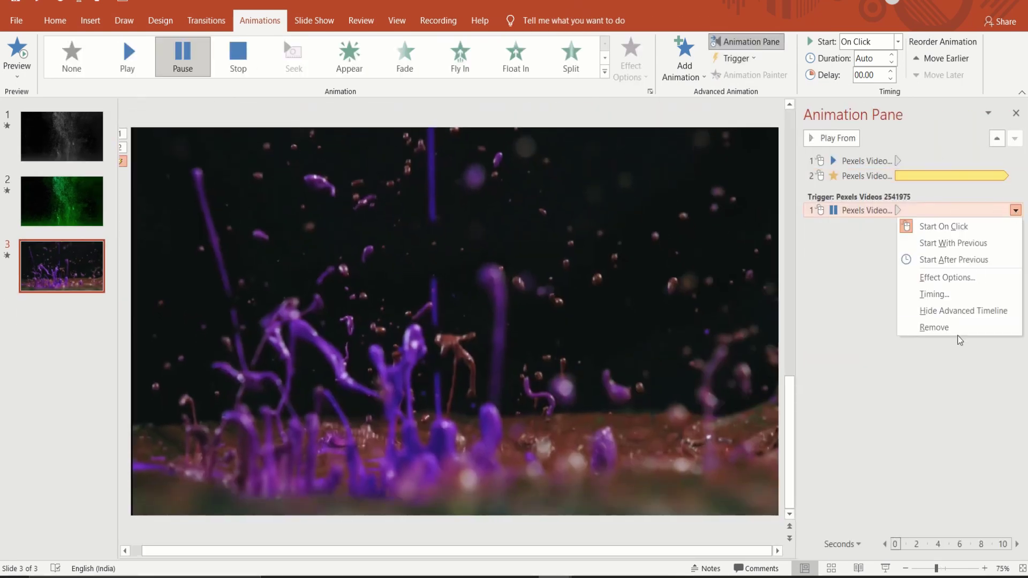
pyautogui.click(957, 329)
# Step: Set both the Transparency and the video Play animations to start With Previous
pyautogui.click(1016, 176)
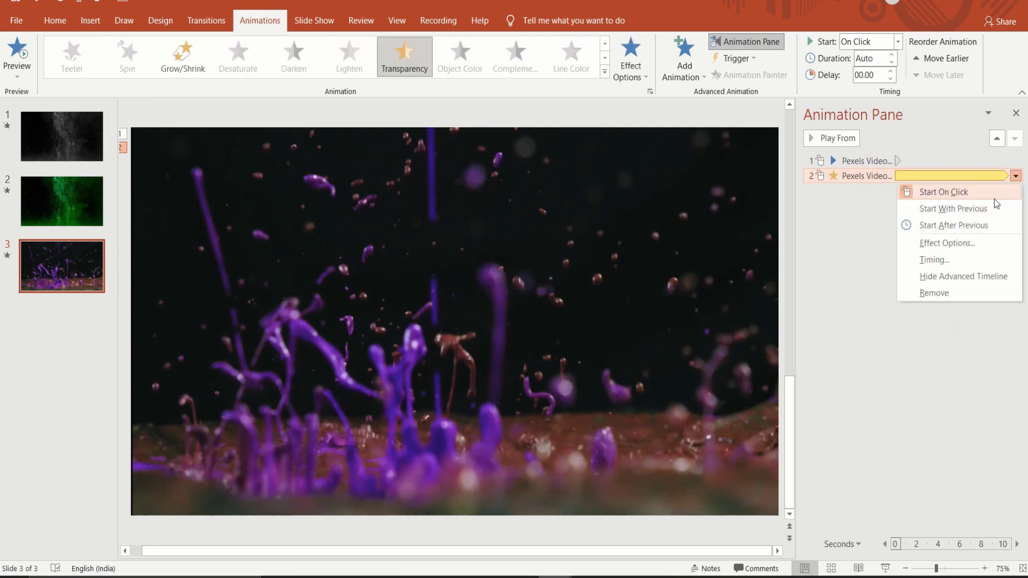
pyautogui.click(988, 207)
pyautogui.click(1015, 162)
pyautogui.click(1016, 162)
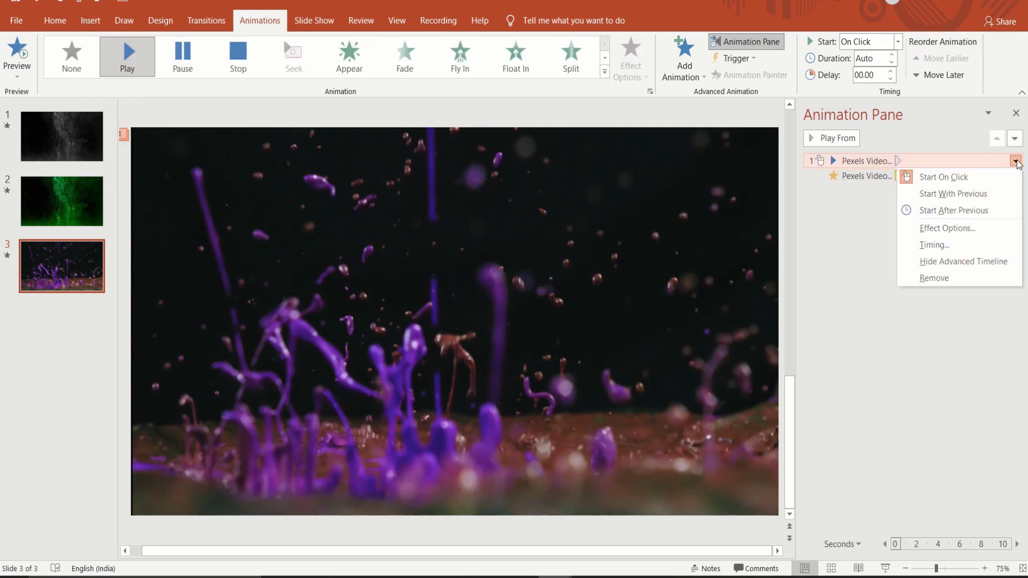
pyautogui.click(973, 194)
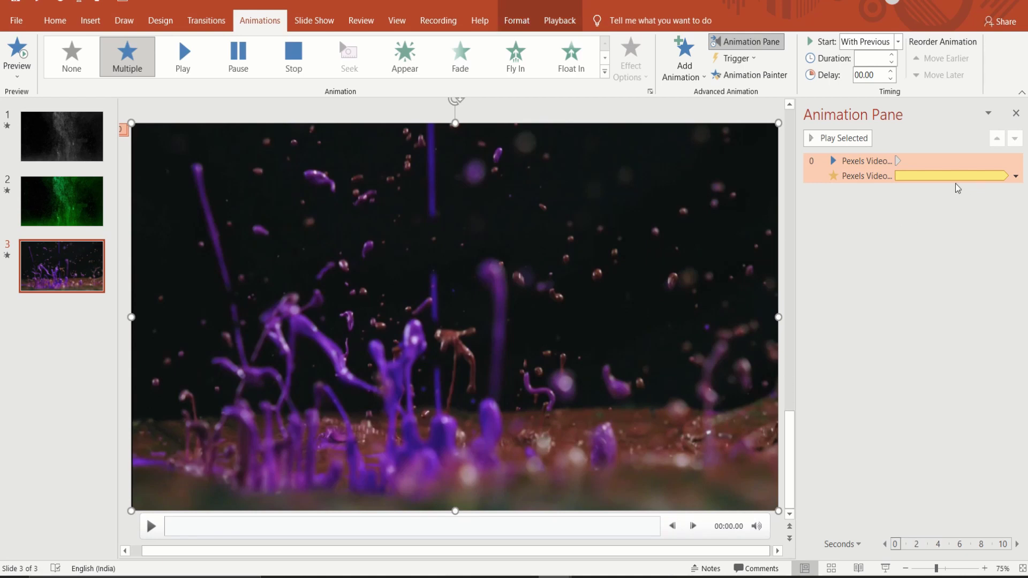
# Step: Reopen the Transparency animation's options menu in the Animation Pane
pyautogui.click(1015, 176)
pyautogui.click(947, 243)
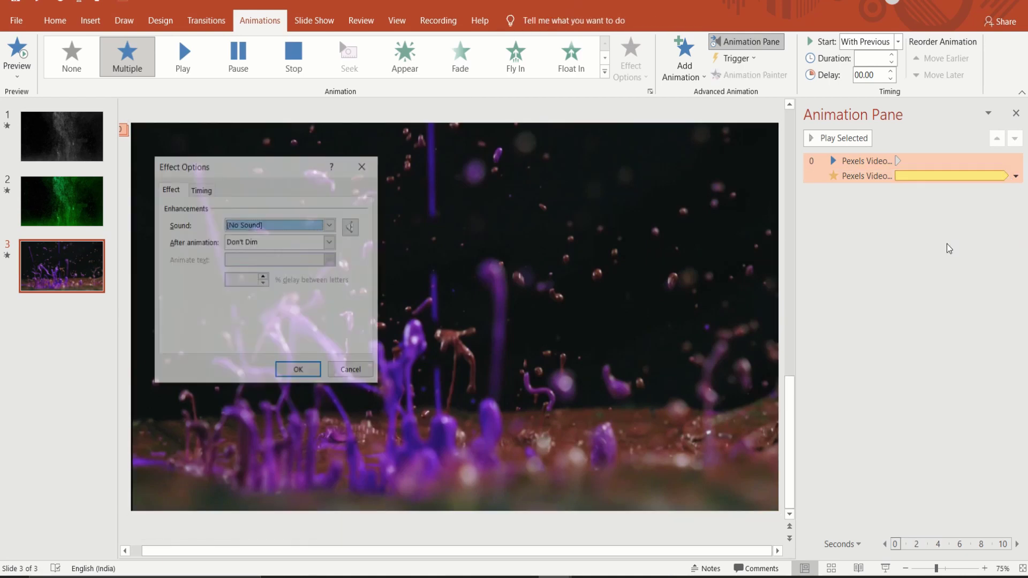
pyautogui.click(359, 371)
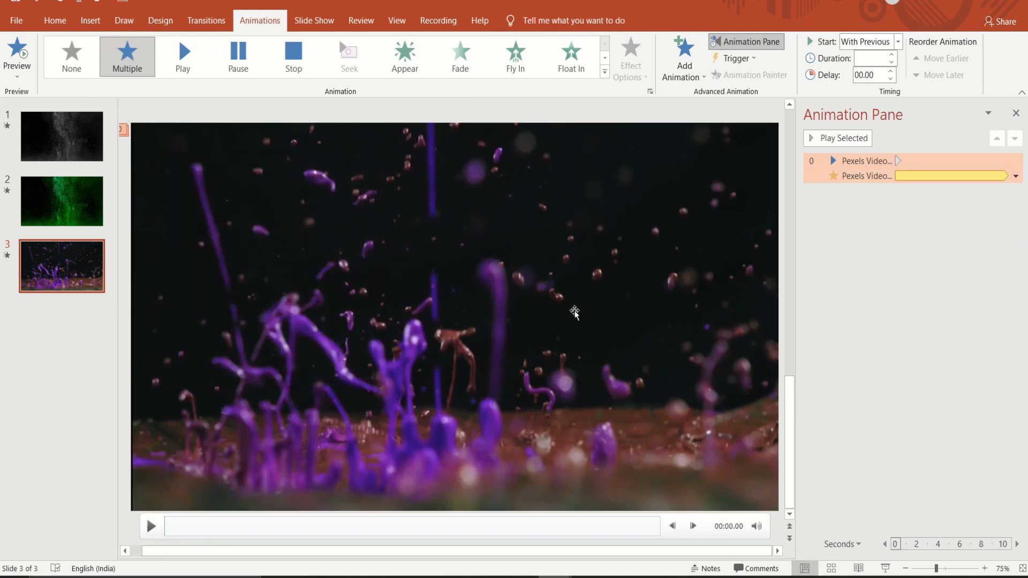
pyautogui.click(887, 227)
pyautogui.click(1014, 175)
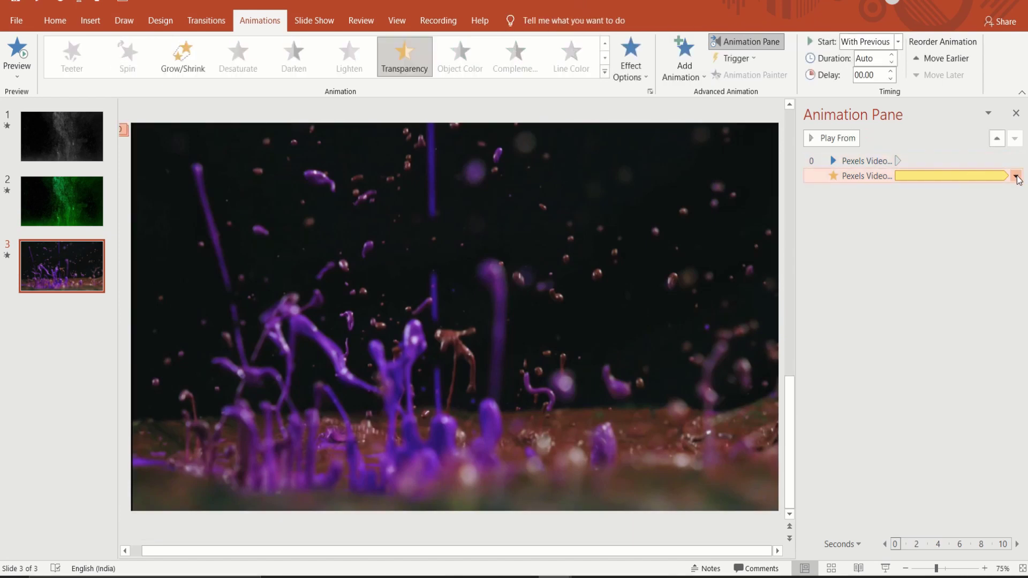
pyautogui.click(1015, 176)
# Step: Change the Transparency effect Amount to 25% and confirm, previewing the translucent purple particles
pyautogui.click(959, 250)
pyautogui.click(331, 225)
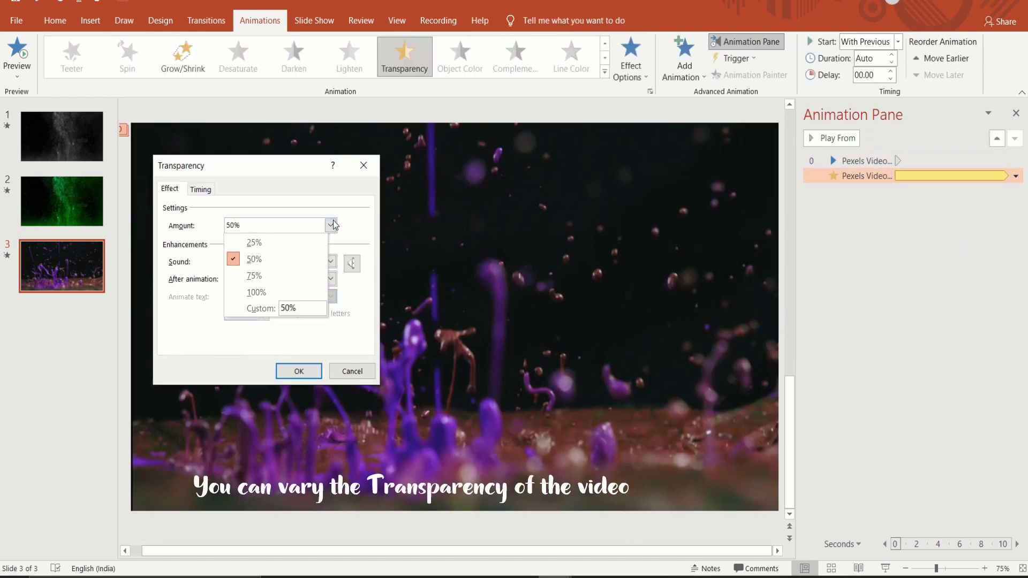
pyautogui.click(251, 239)
pyautogui.click(298, 371)
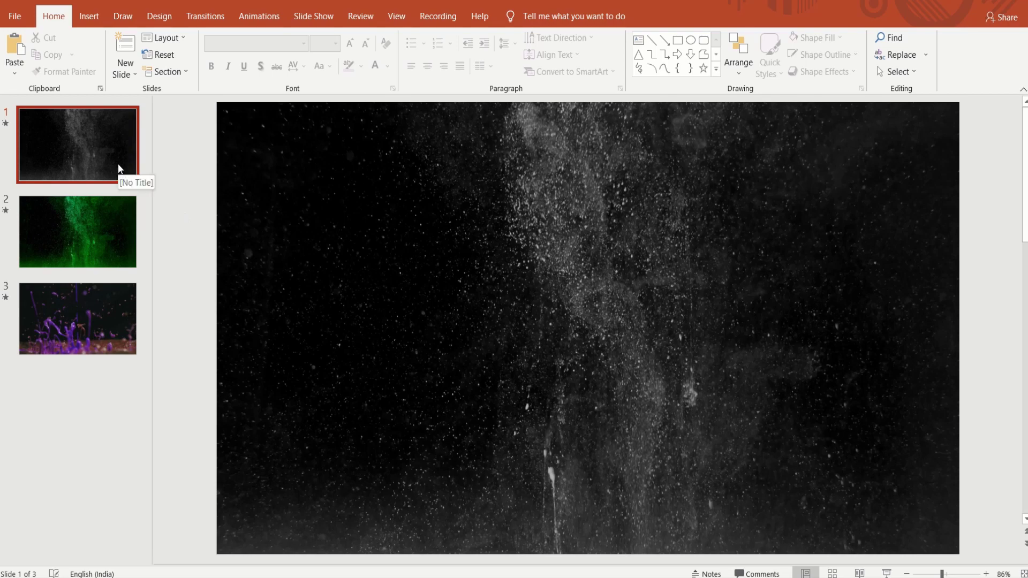
# Step: Delete the grey first slide and the green particle slide, leaving only slide 3's content
pyautogui.rightClick(118, 167)
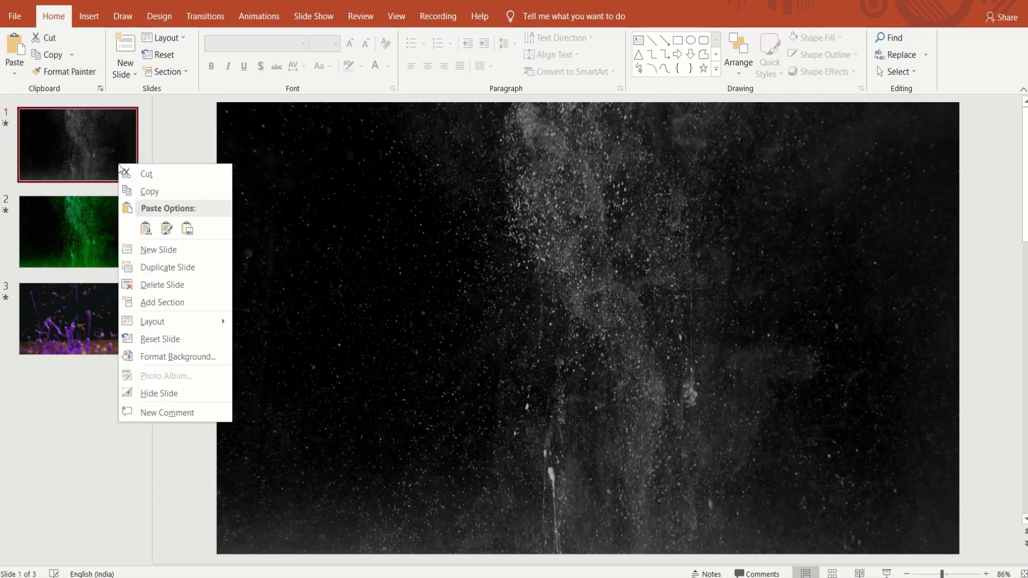
pyautogui.click(178, 287)
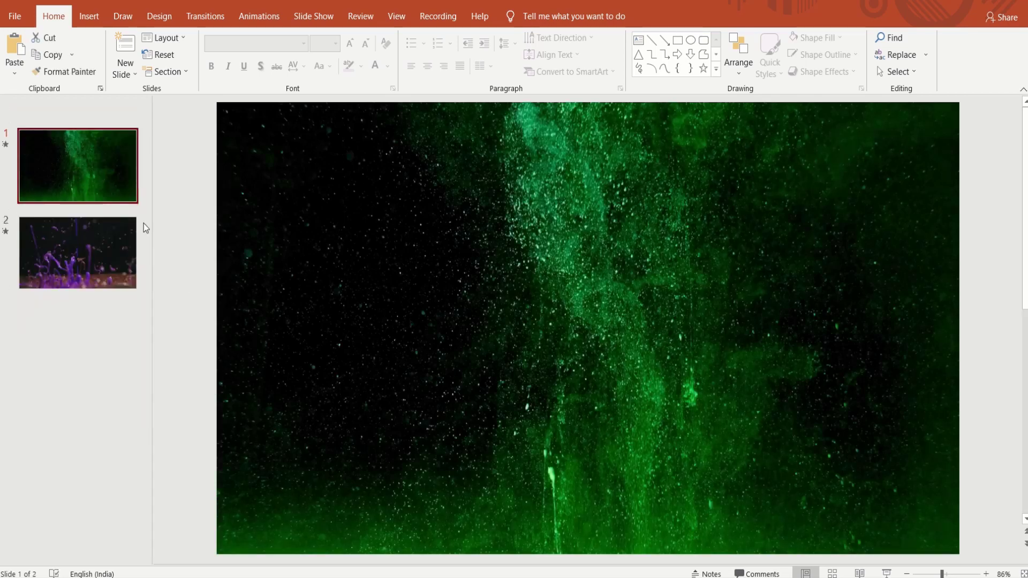
pyautogui.rightClick(97, 142)
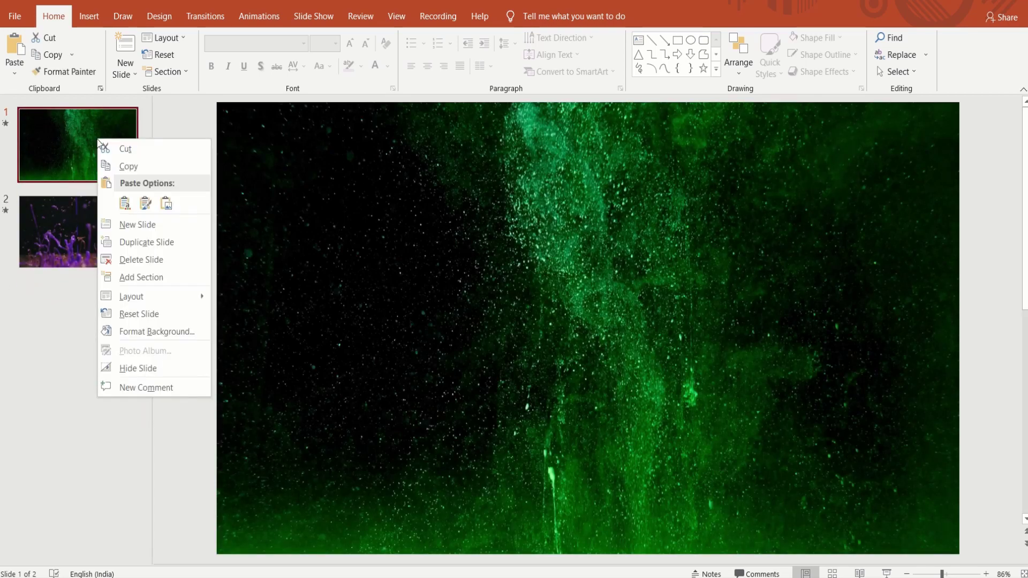
pyautogui.click(159, 259)
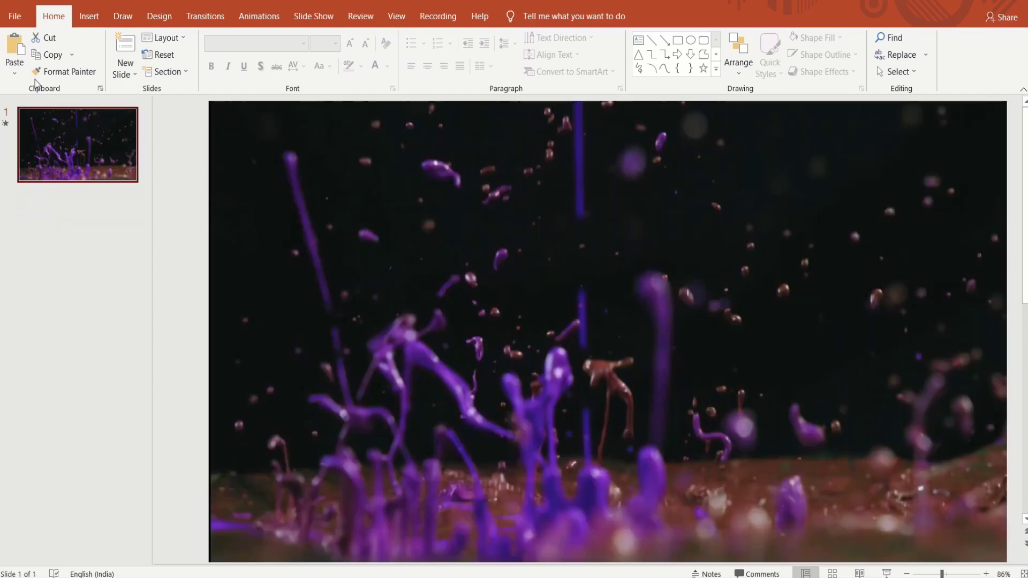
pyautogui.click(15, 16)
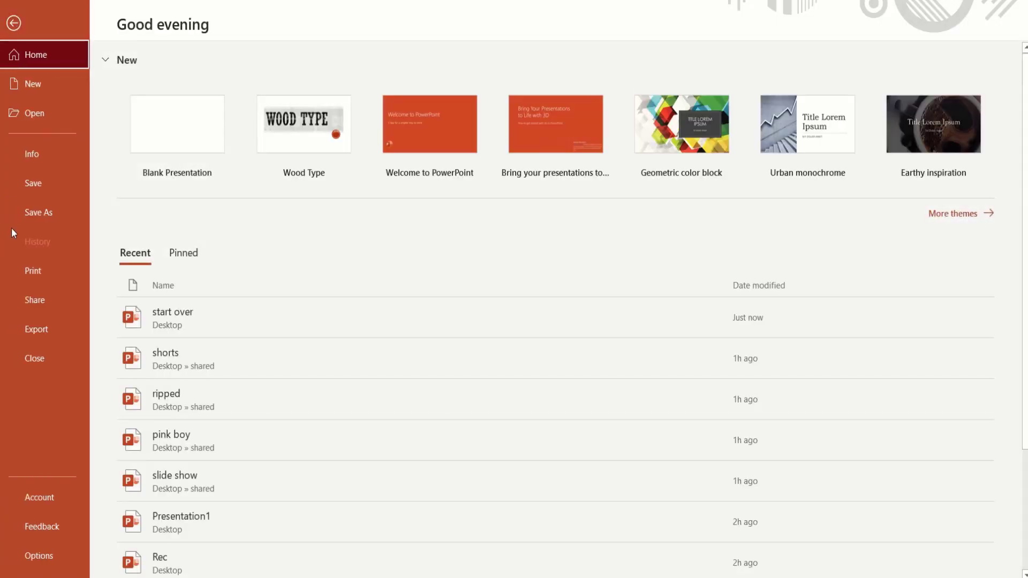
# Step: Create a Full HD (1080p) video via File > Export and save it as 'start over.mp4'
pyautogui.click(52, 321)
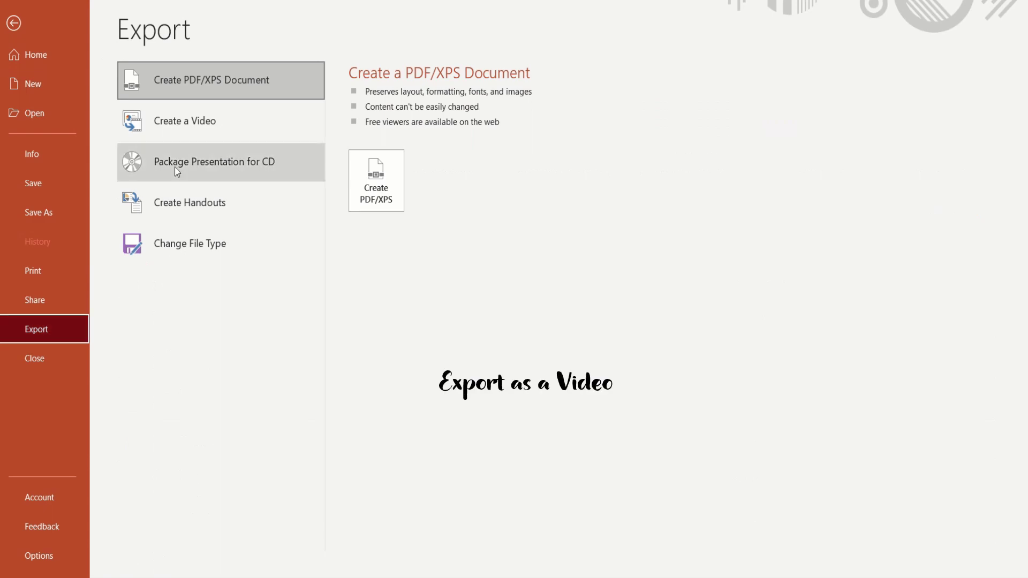
pyautogui.click(219, 134)
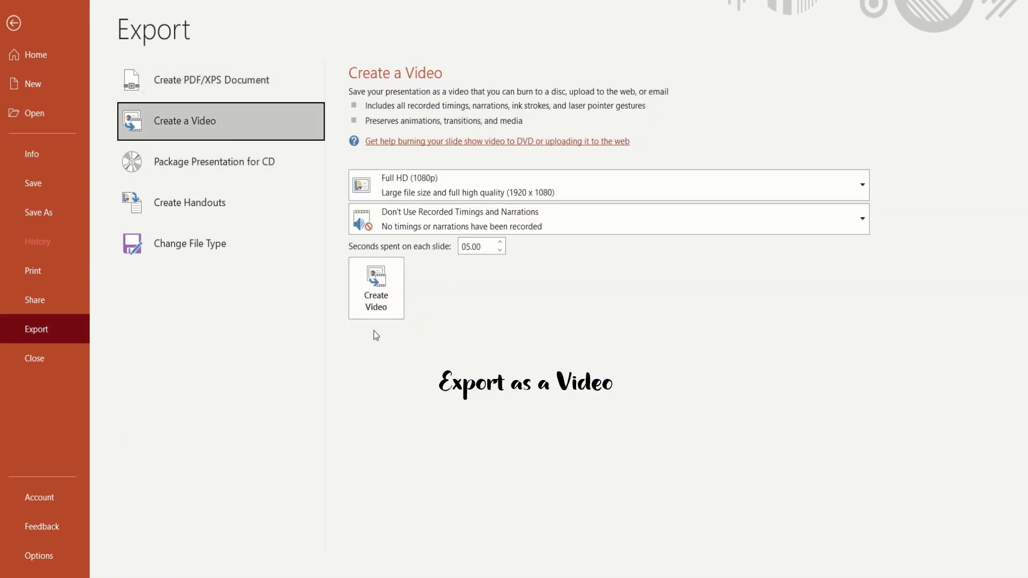
pyautogui.click(380, 318)
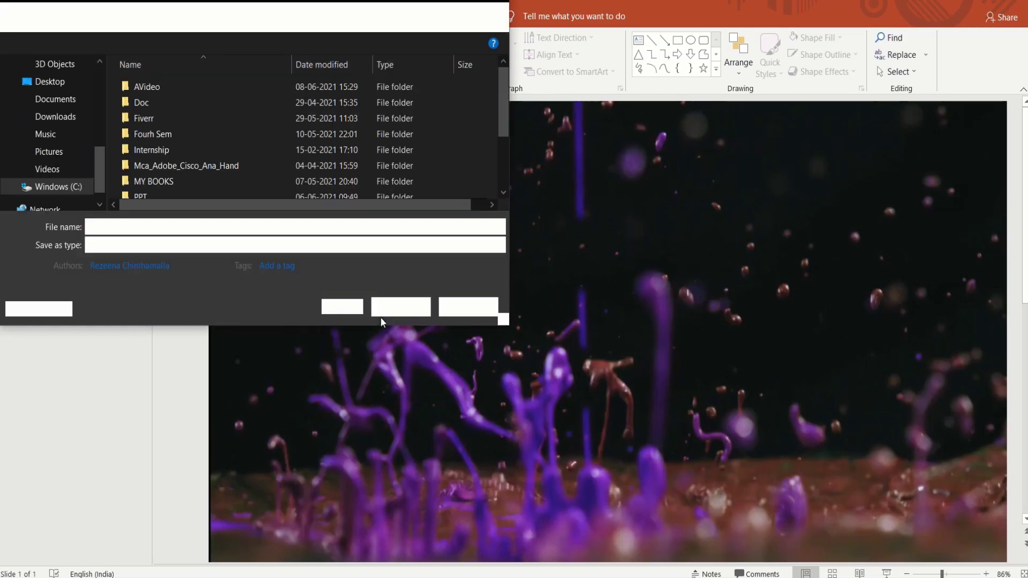
pyautogui.click(397, 306)
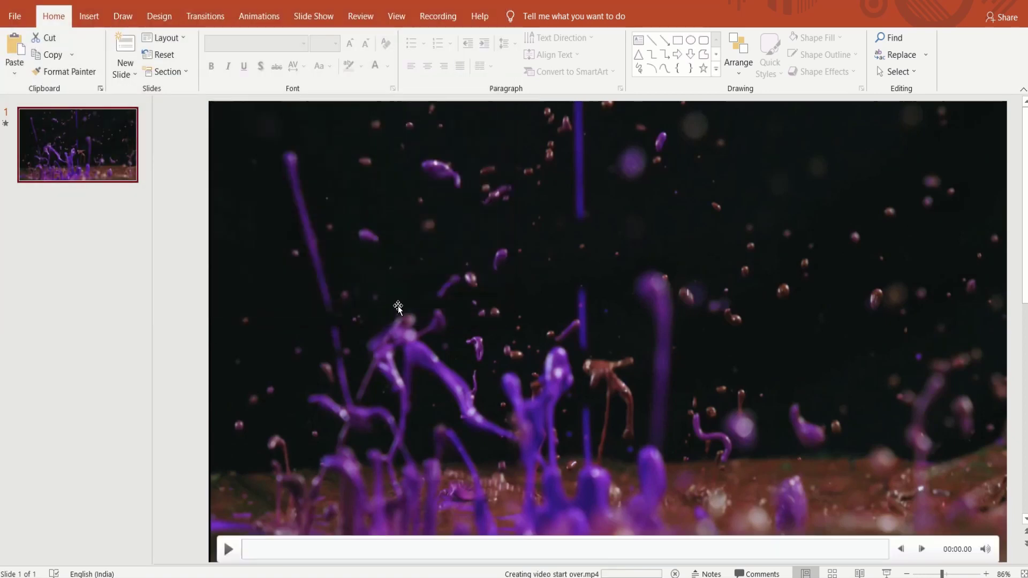